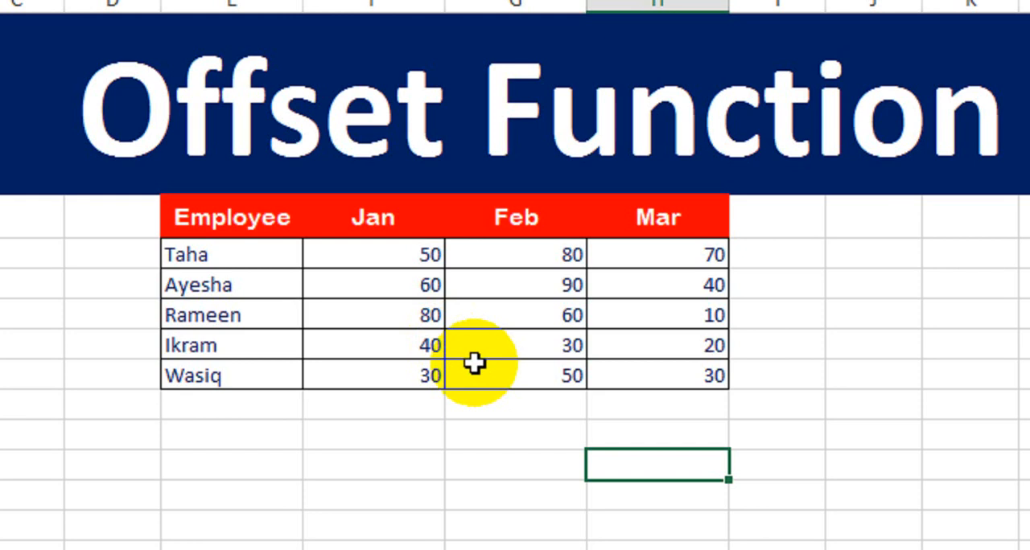
drag(232, 245, 670, 378)
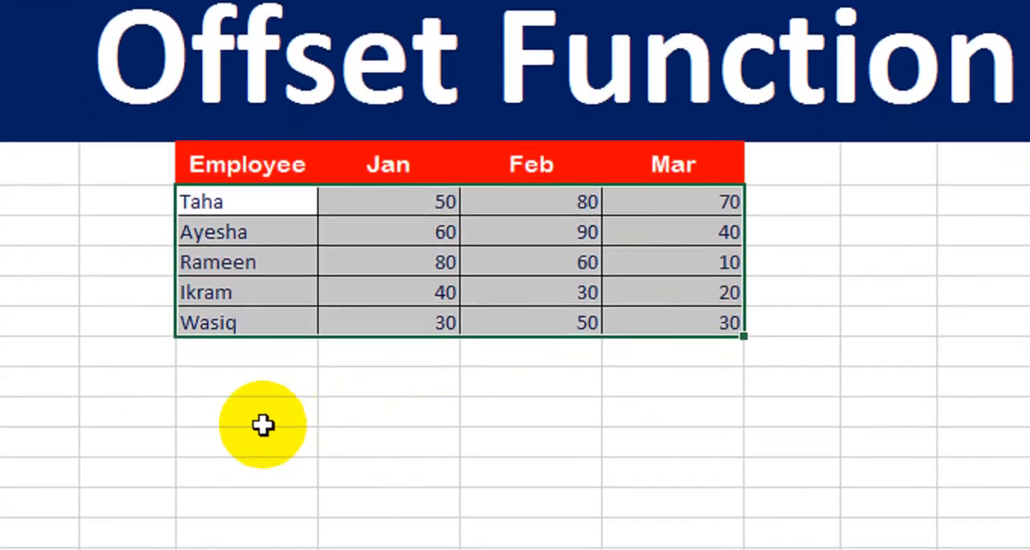
drag(265, 474, 600, 519)
drag(600, 418, 692, 377)
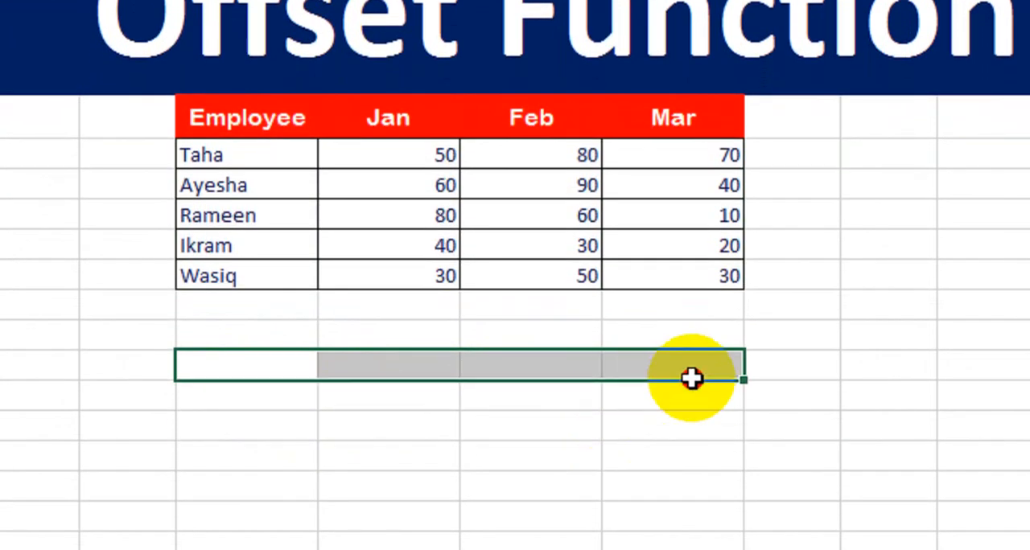
click(716, 316)
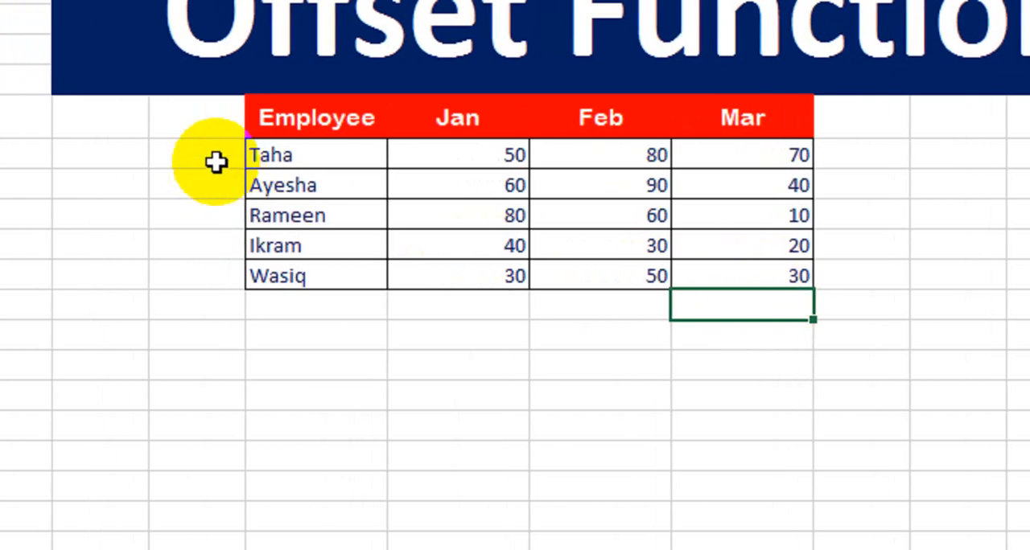
click(146, 160)
click(143, 186)
click(259, 273)
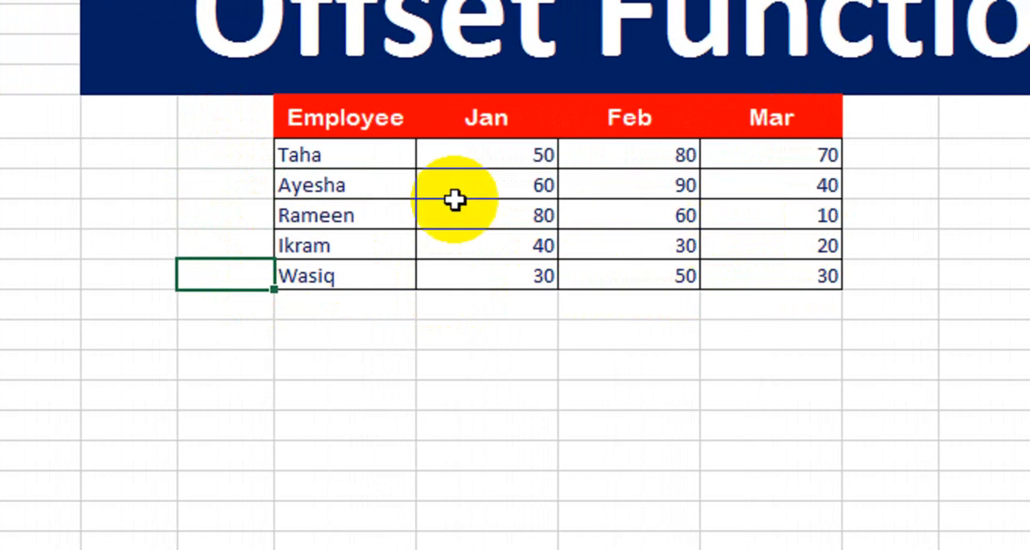
Copy the Employee, Jan, Feb and Mar header row to E16:H16 below the table and fill the copy green
drag(336, 139, 737, 142)
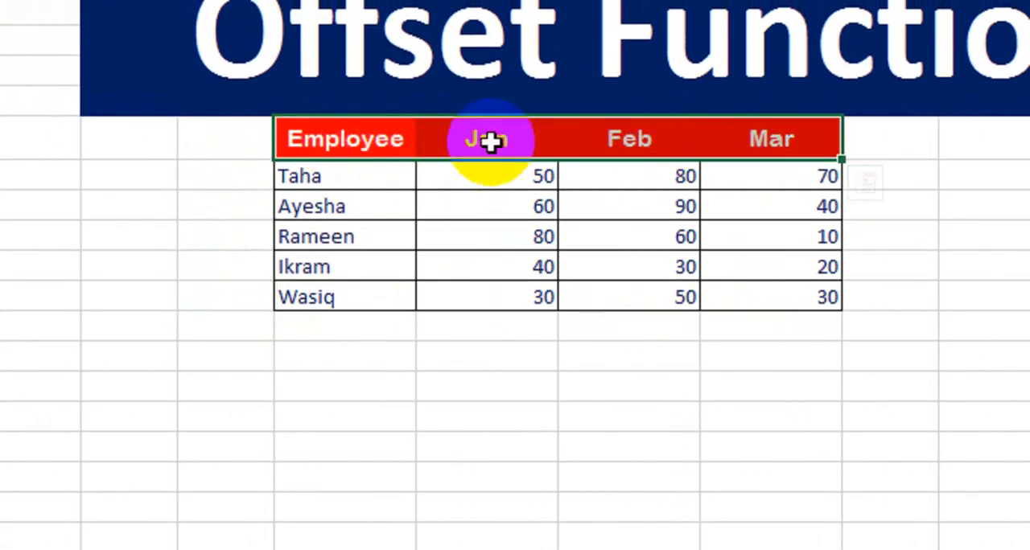
key(ctrl+c)
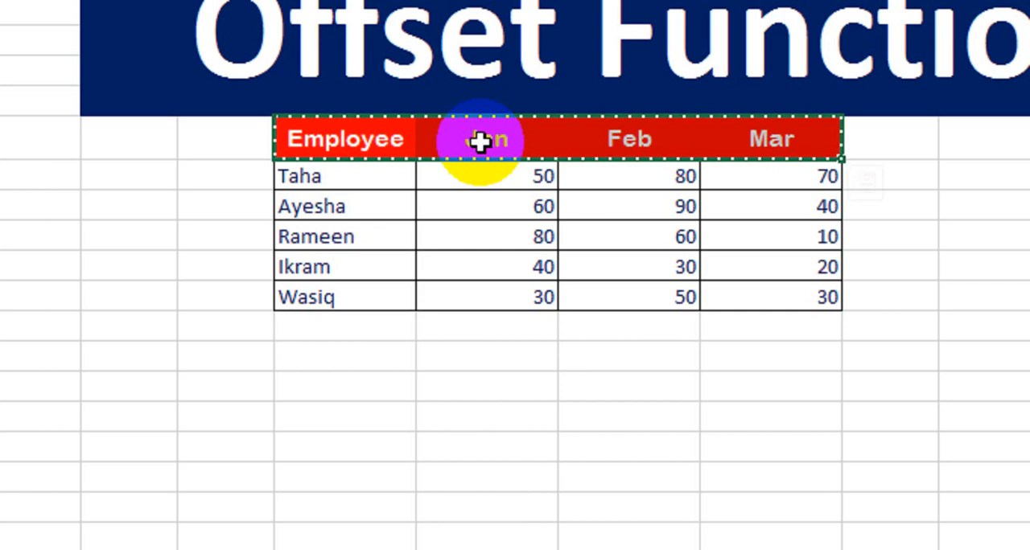
click(360, 420)
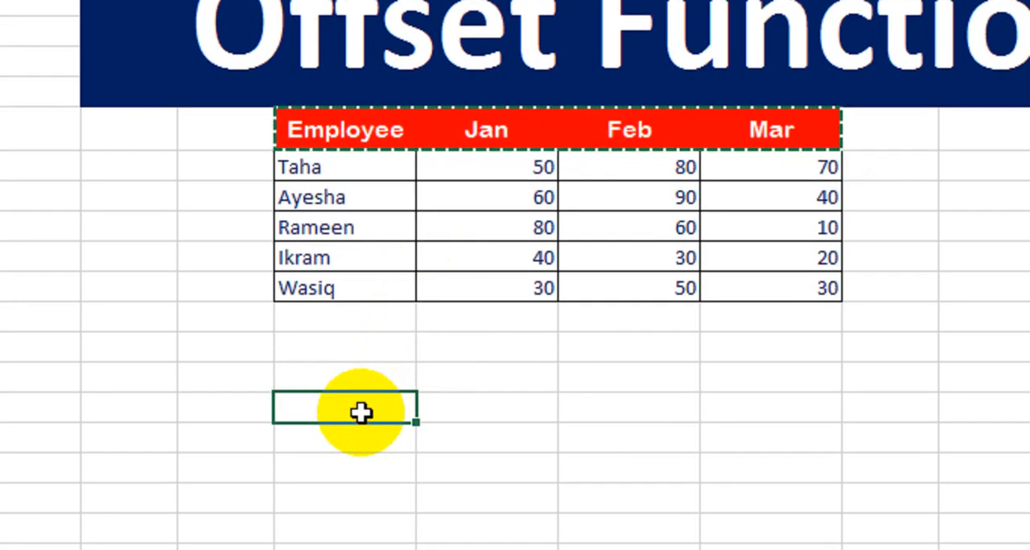
key(ctrl+v)
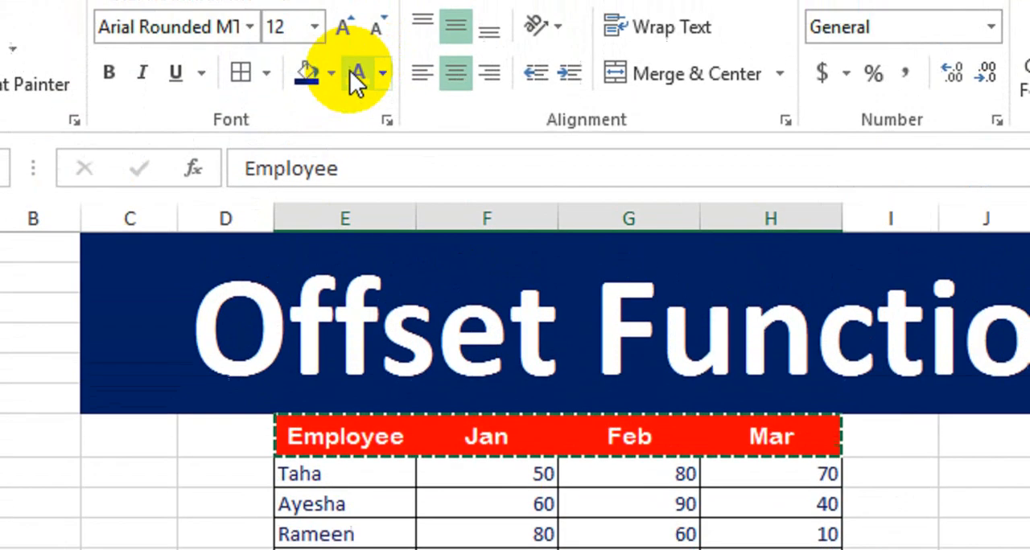
click(335, 123)
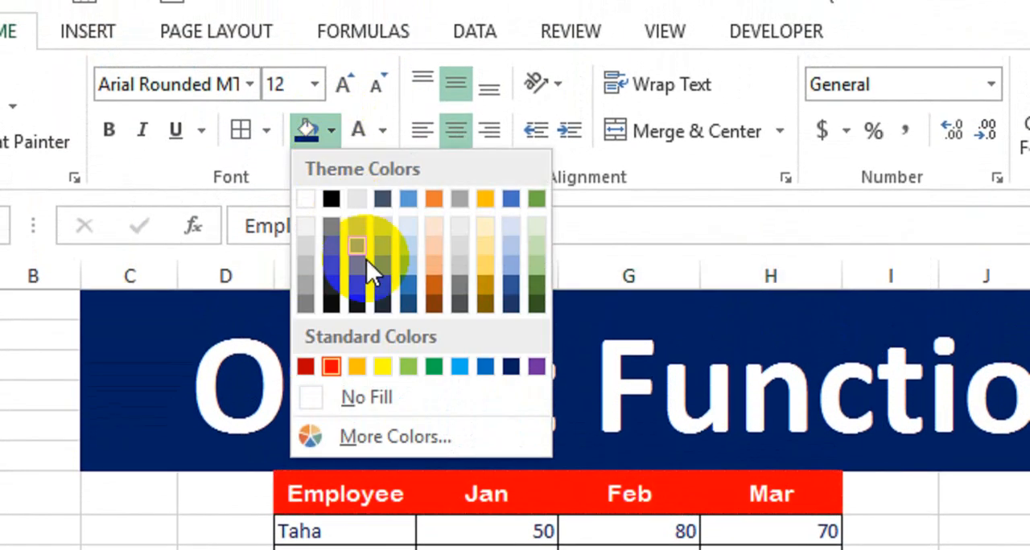
click(434, 364)
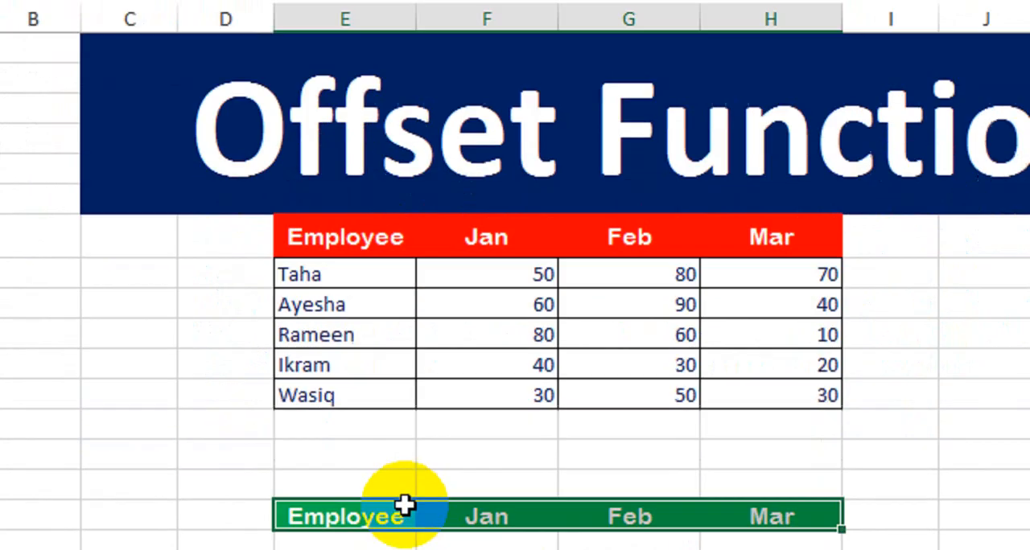
Add borders around all cells of the green header and the empty row beneath it, E16:H17
click(403, 451)
drag(399, 414, 724, 424)
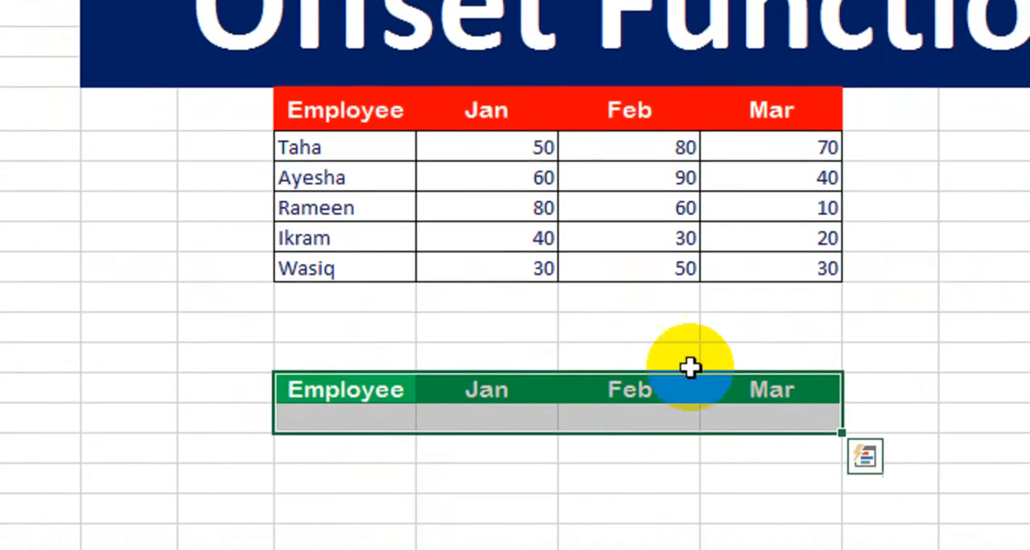
click(254, 105)
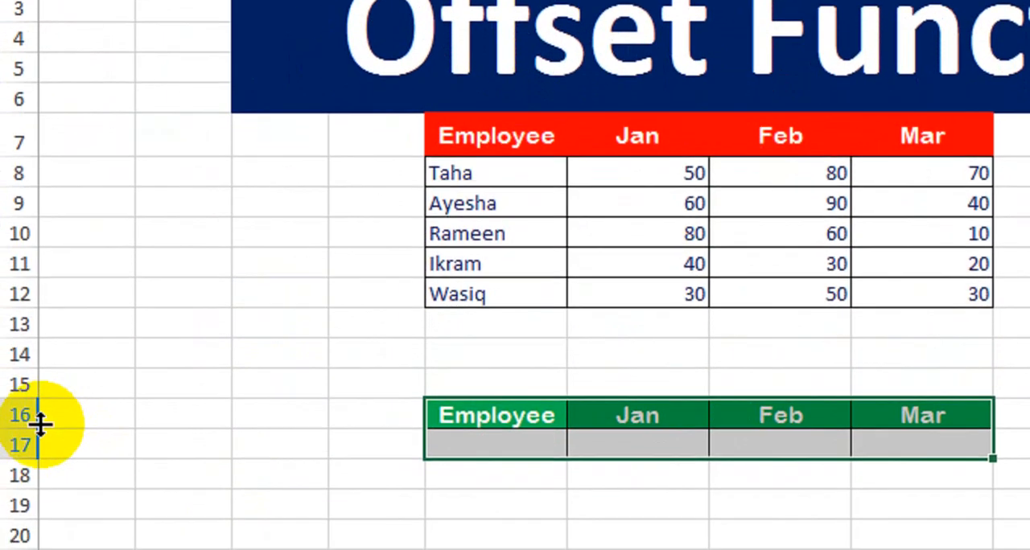
drag(41, 422, 28, 413)
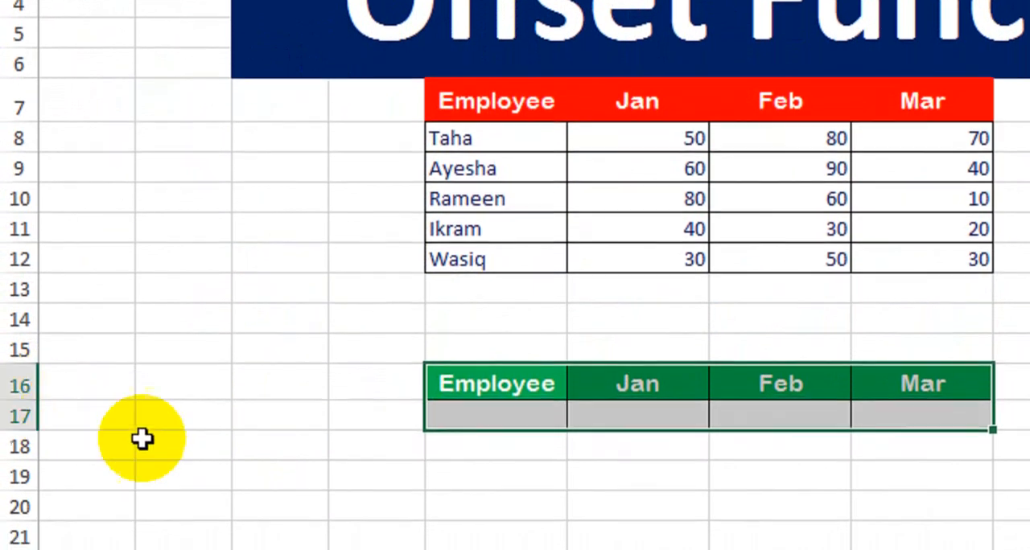
click(637, 546)
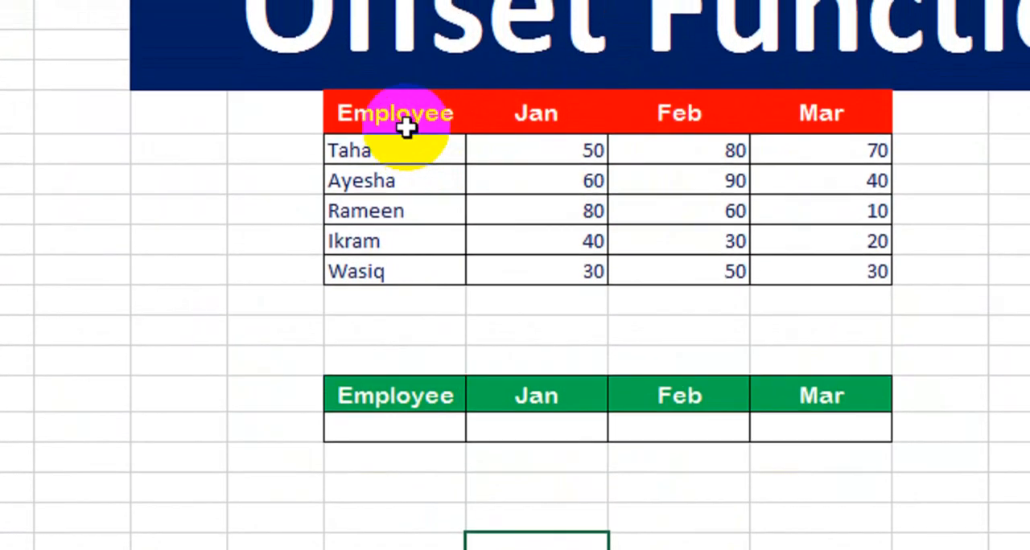
drag(407, 109, 391, 252)
drag(563, 126, 552, 276)
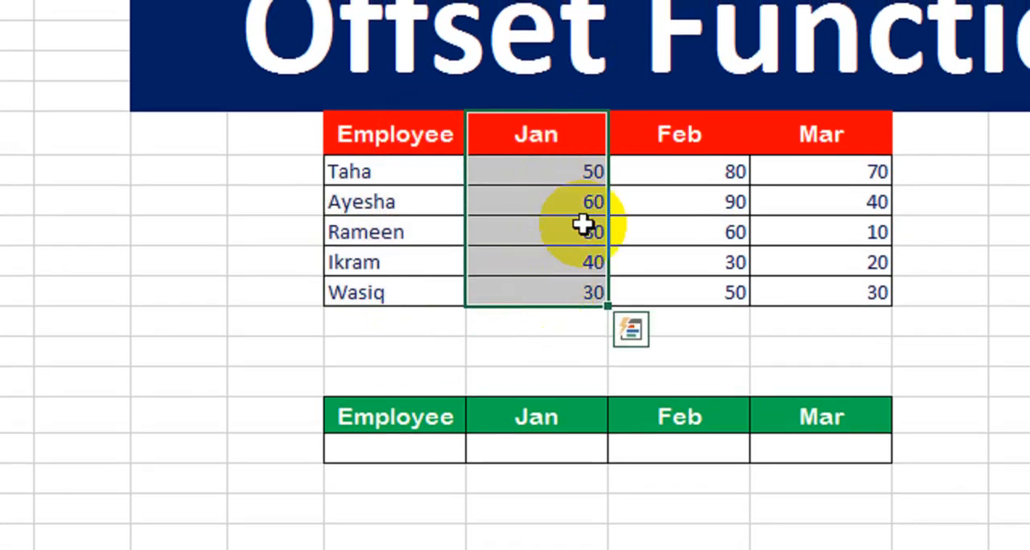
drag(660, 145, 669, 276)
drag(809, 143, 817, 295)
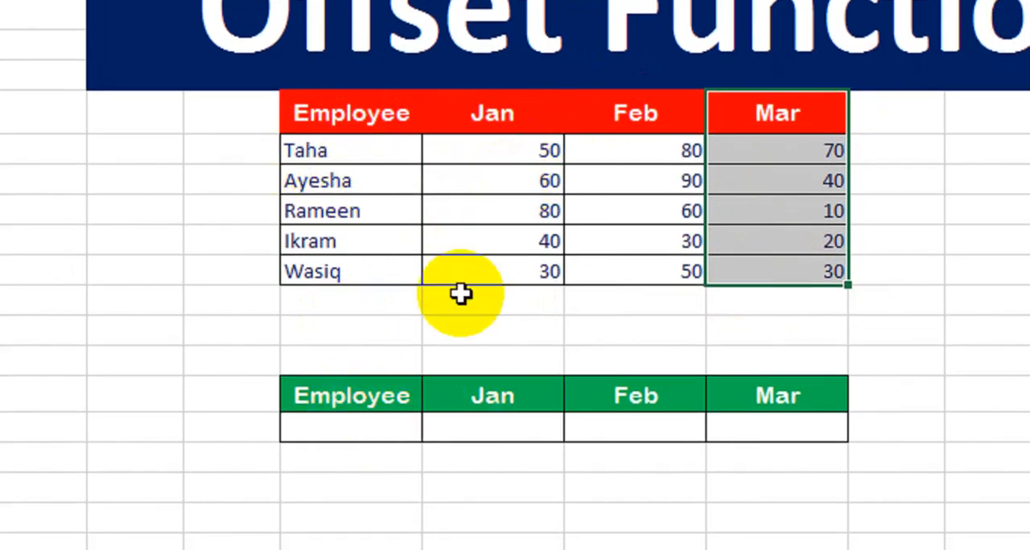
drag(329, 413, 752, 420)
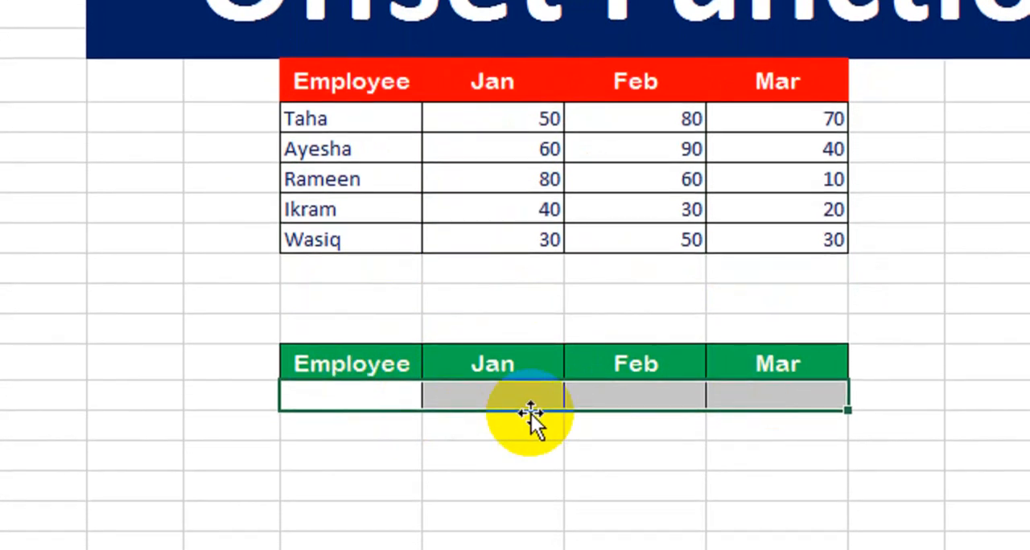
click(504, 426)
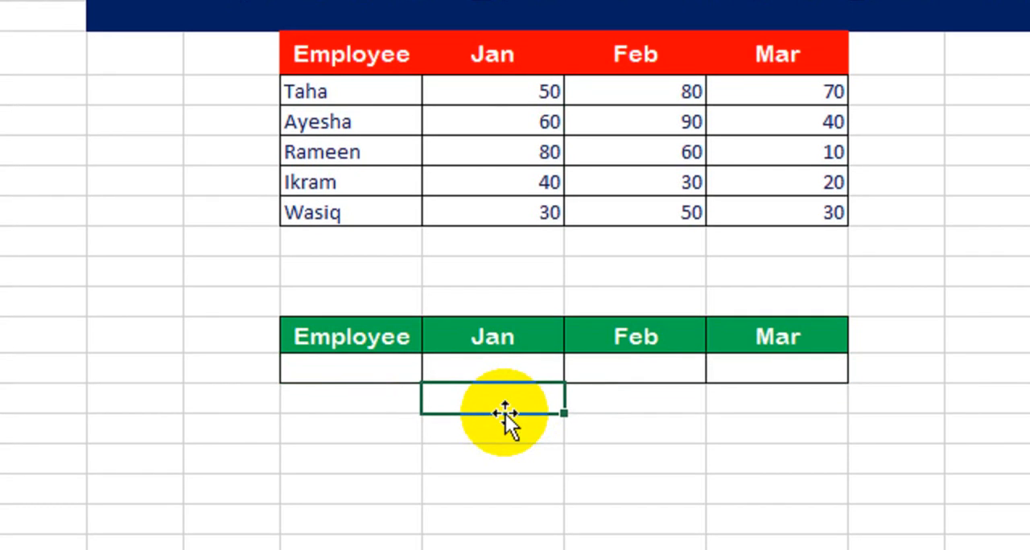
Enter =OFFSET(E7,$E$15,0) in E17 under the green Employee header and fill the formula across to H17
click(373, 369)
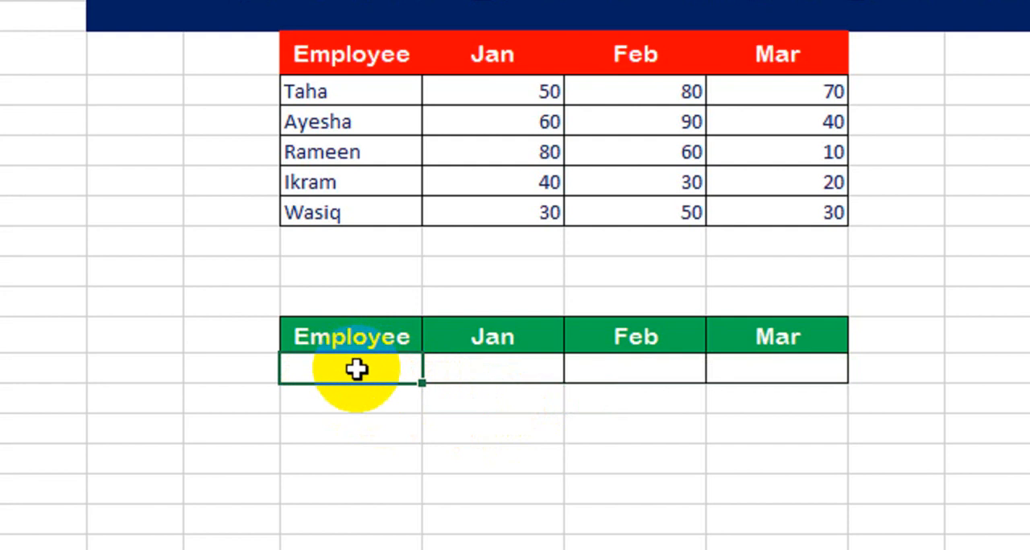
text(=off)
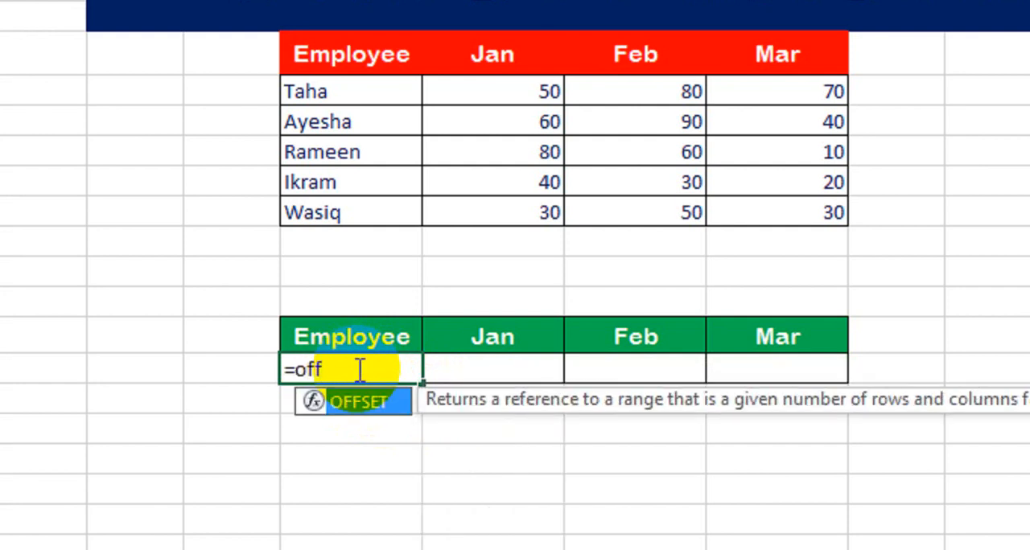
key(Tab)
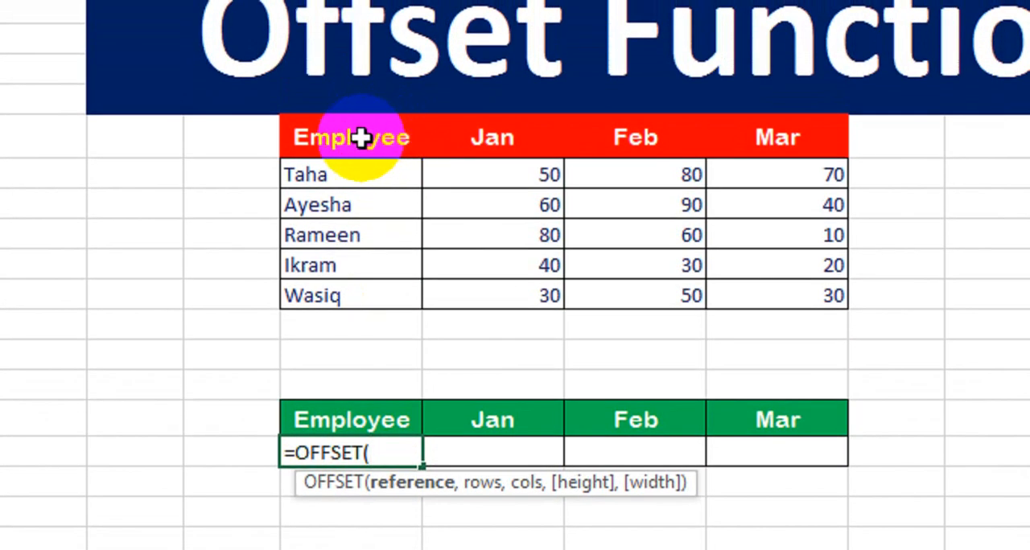
click(360, 137)
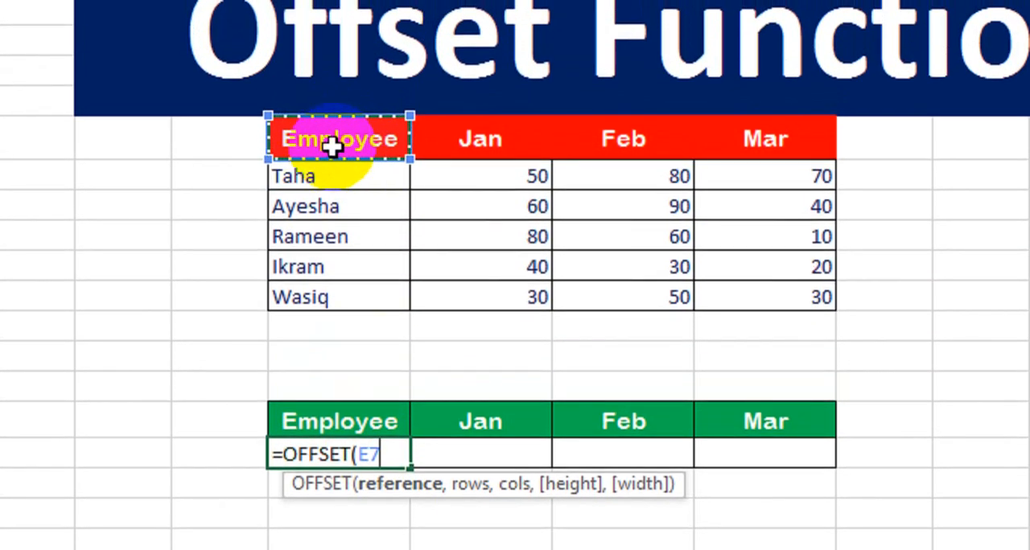
text(,)
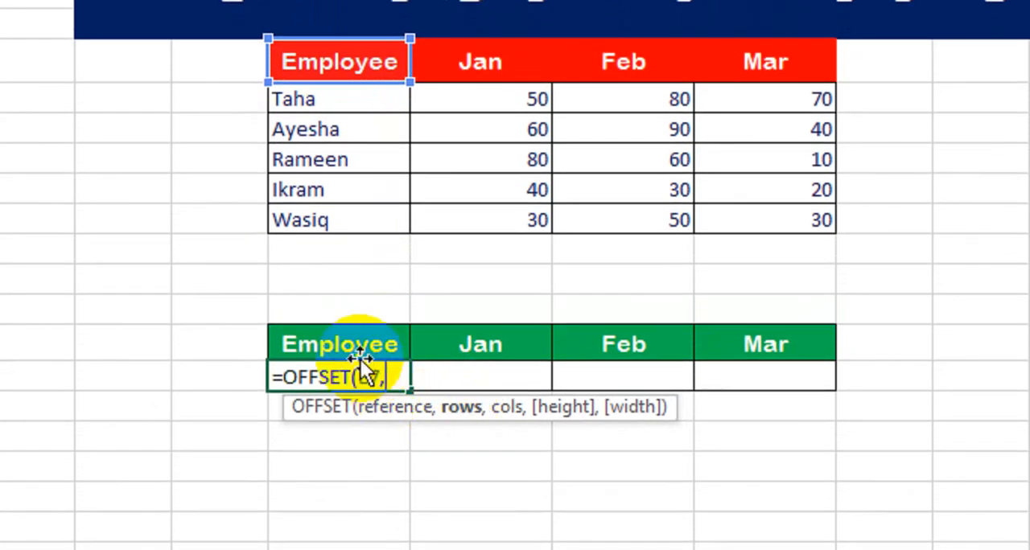
click(326, 309)
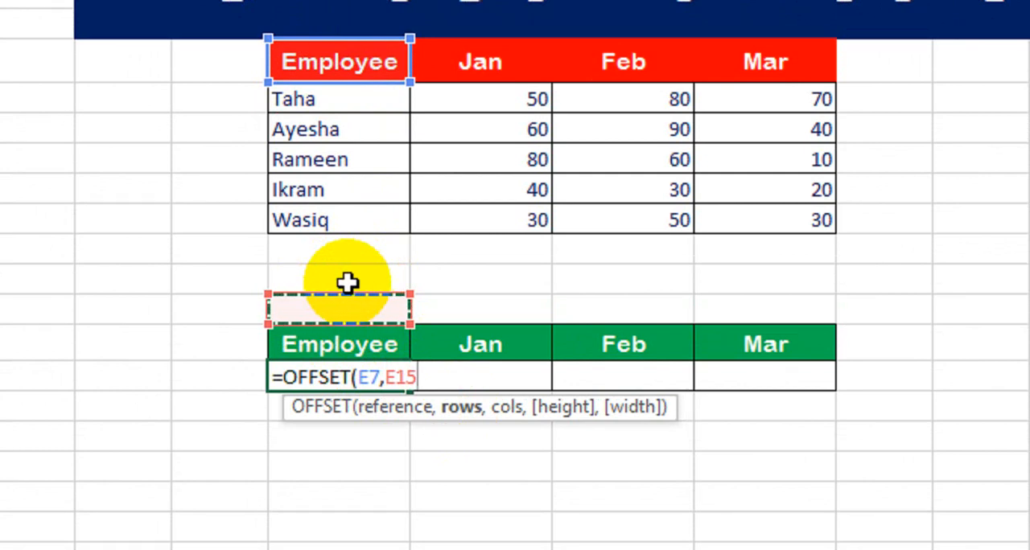
key(F4)
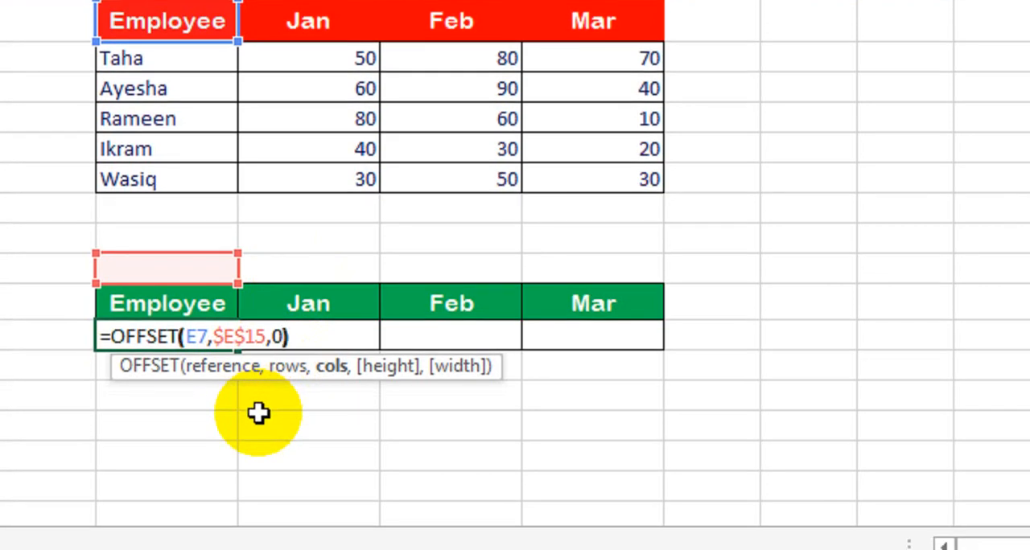
key(Return)
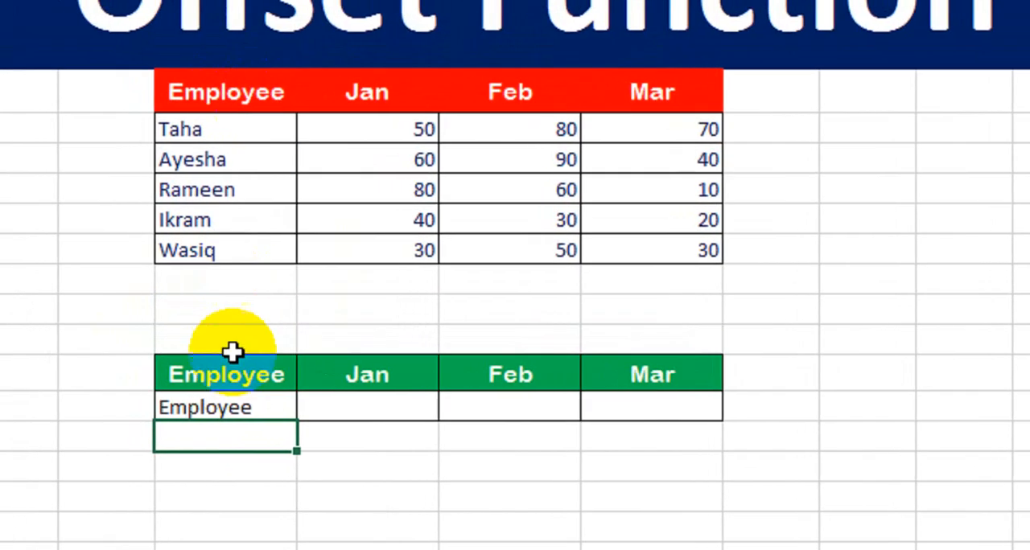
click(169, 336)
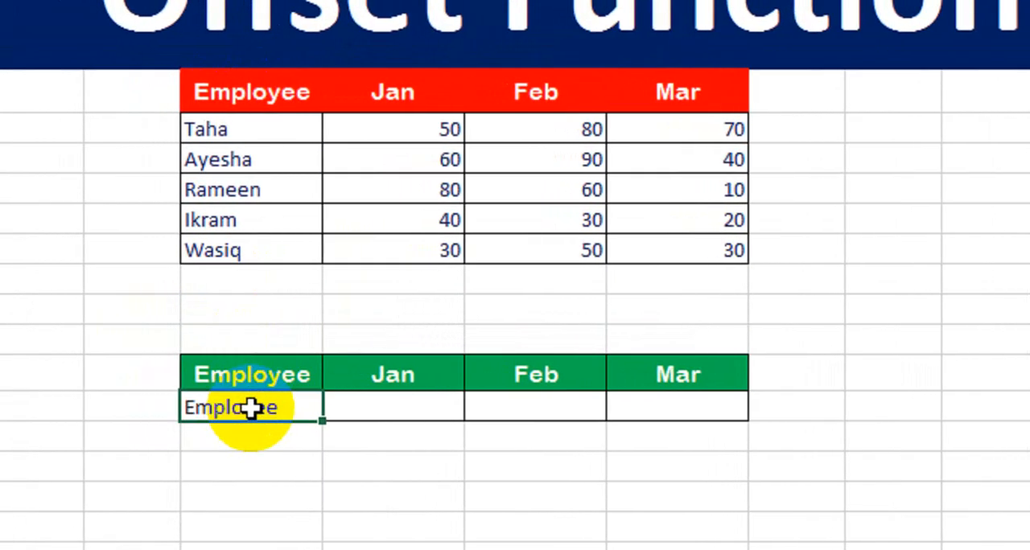
drag(326, 388, 688, 384)
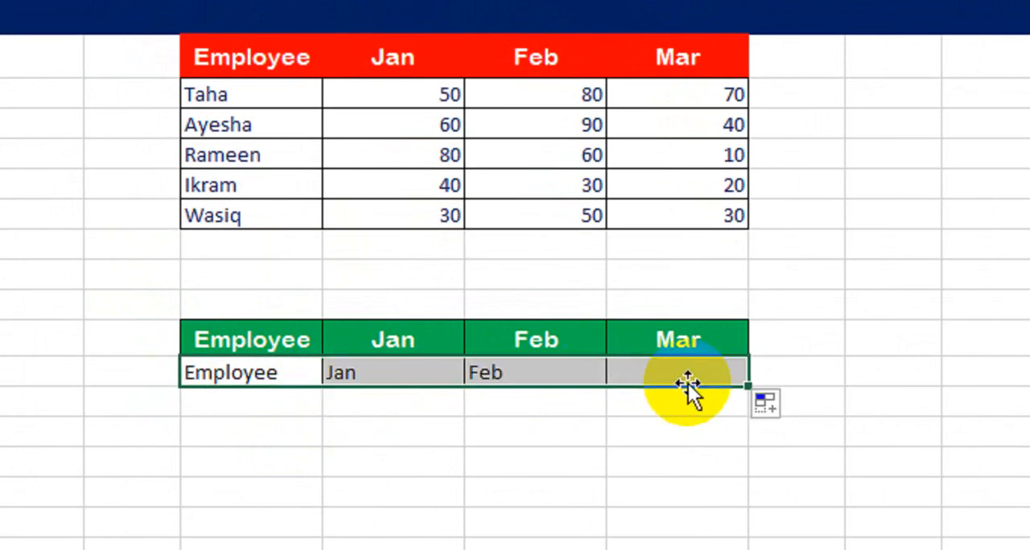
Shade cell E15 above the green header light orange and enter 1 as the row offset
click(264, 306)
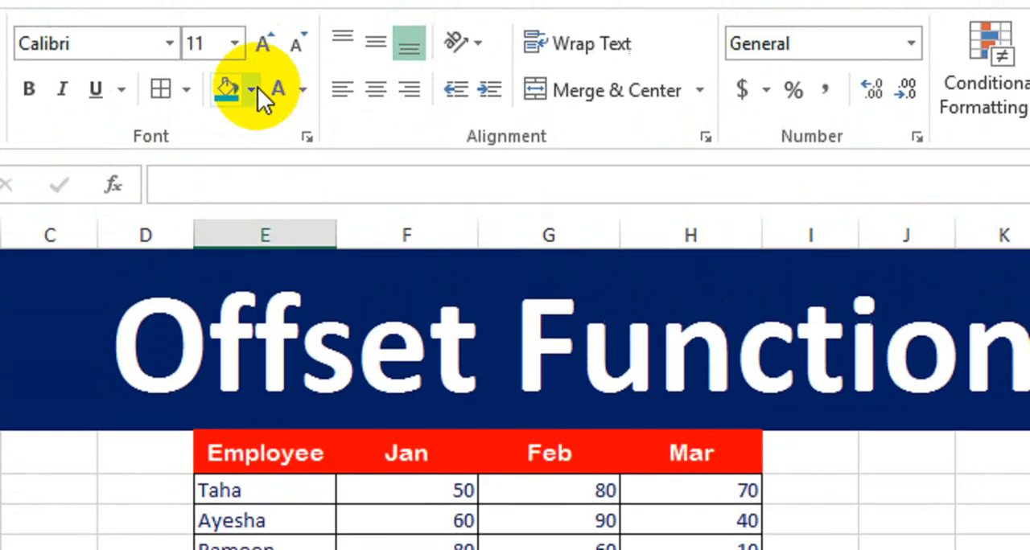
click(255, 90)
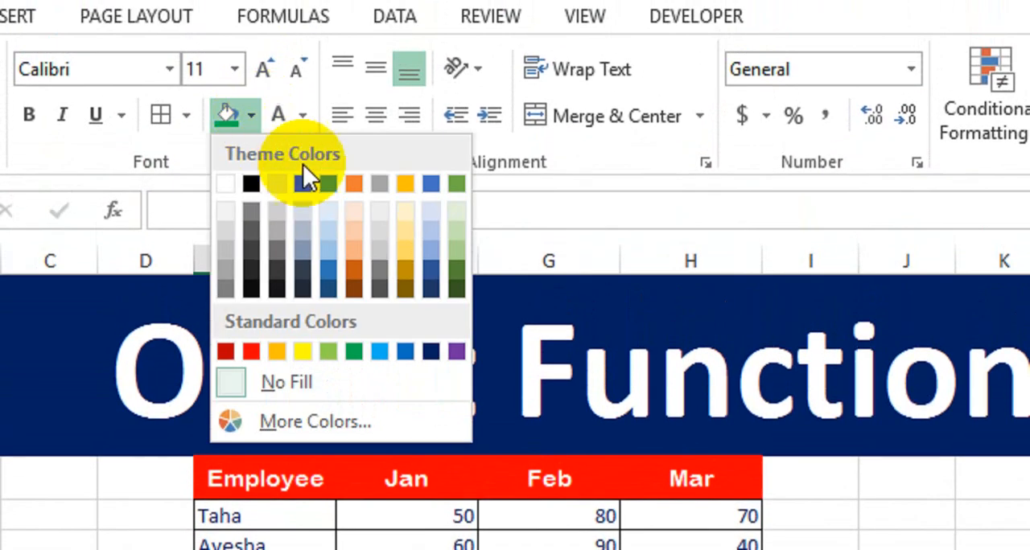
click(362, 235)
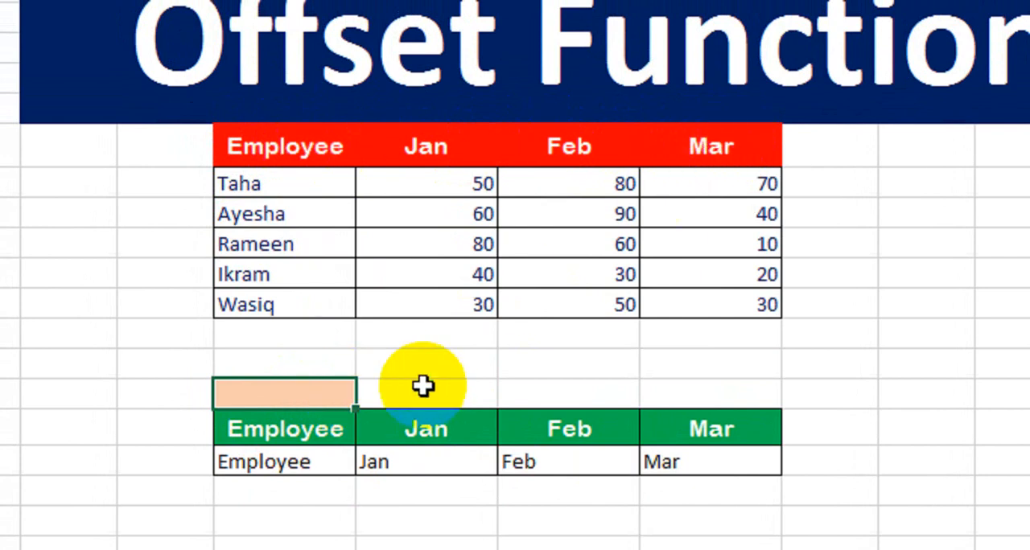
text(1)
key(Return)
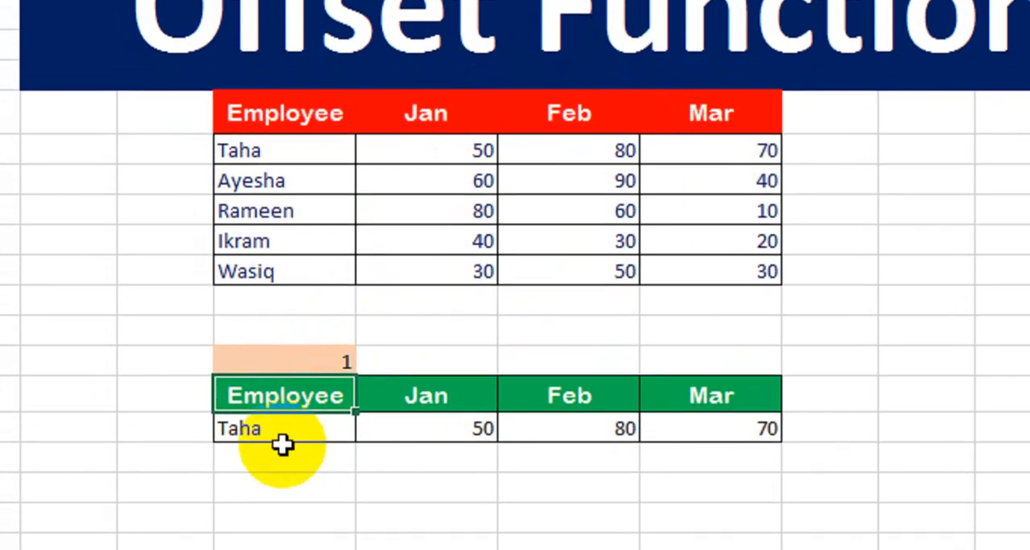
drag(259, 153, 692, 140)
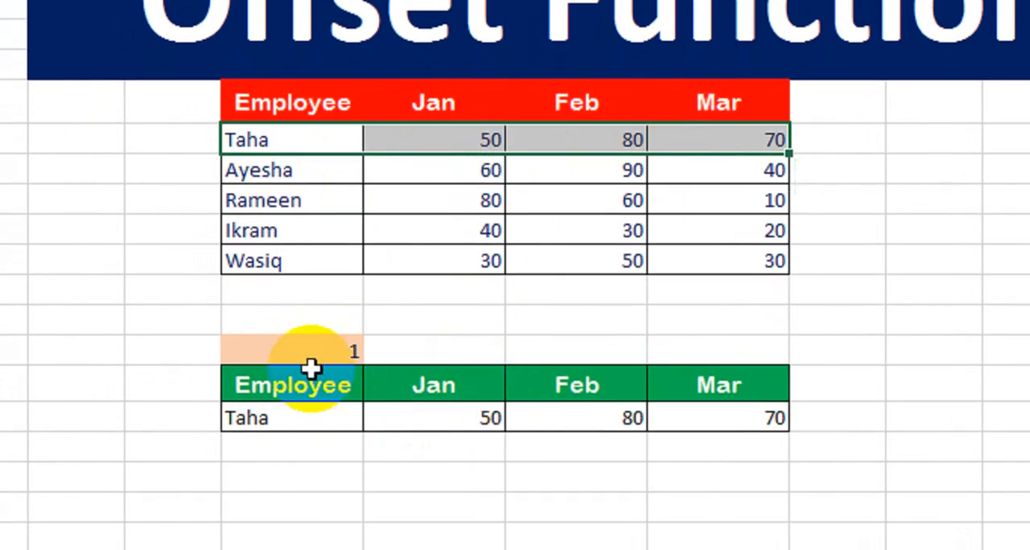
Test the OFFSET lookup by entering the row offsets 3, 5 and 4 one after another in E15
click(338, 361)
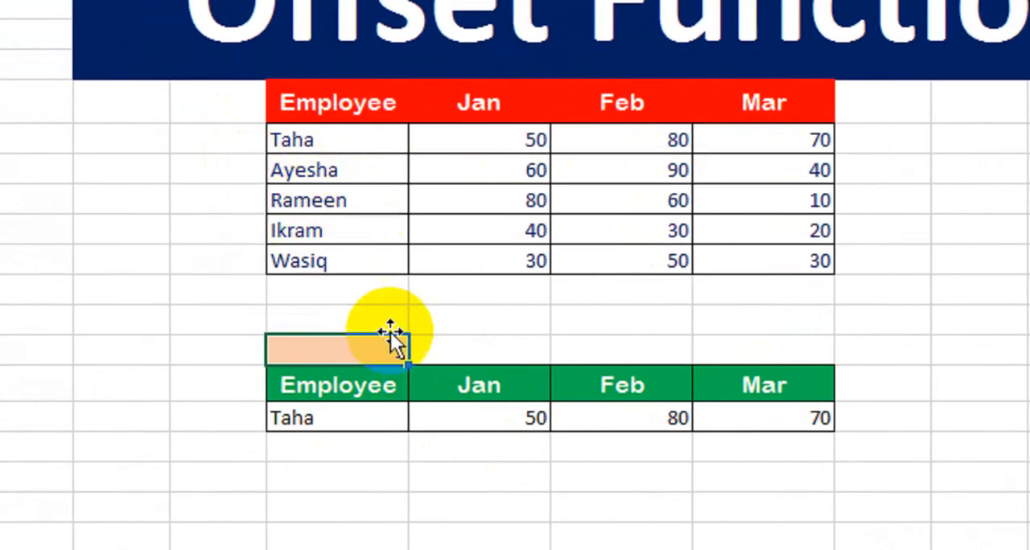
text(3)
key(Return)
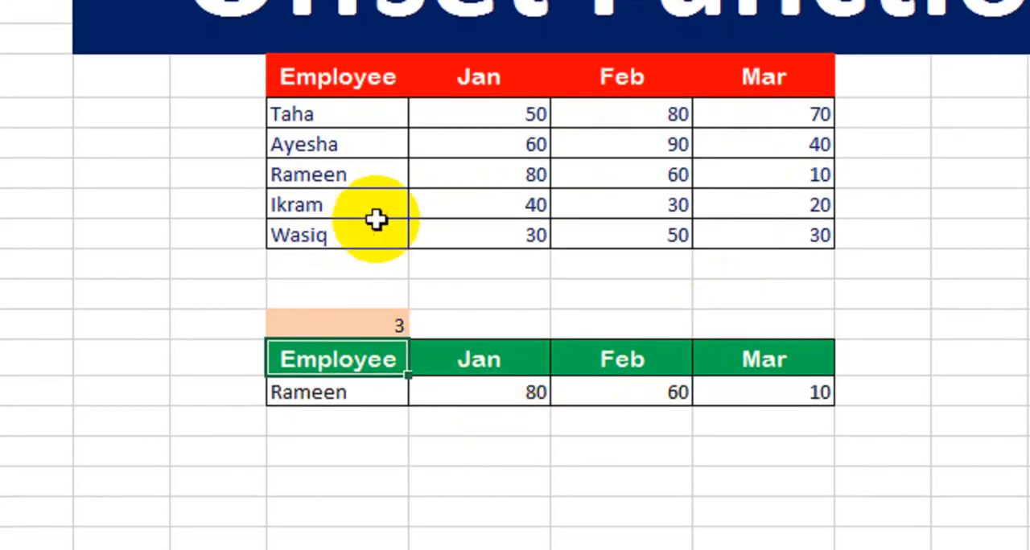
click(372, 322)
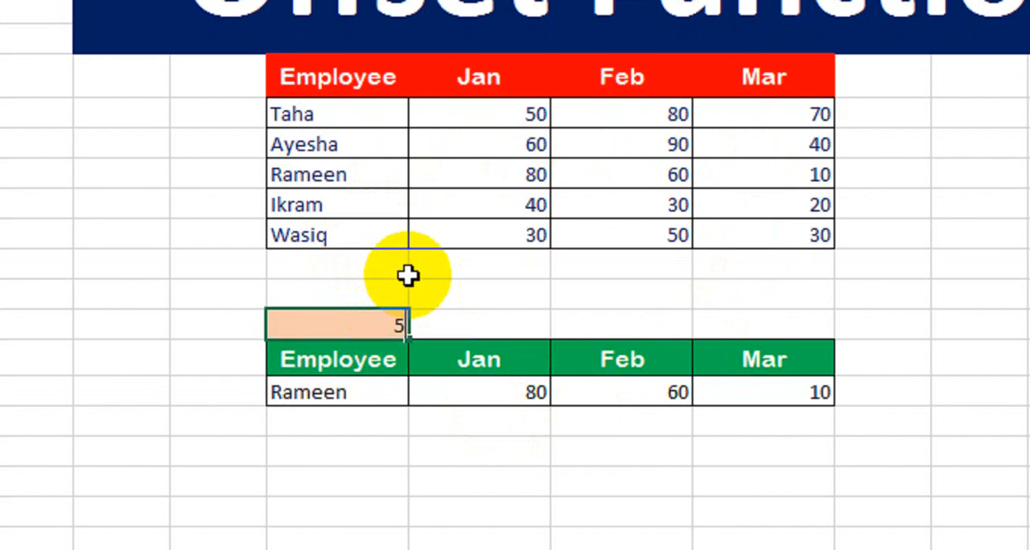
key(Return)
text(4)
key(Return)
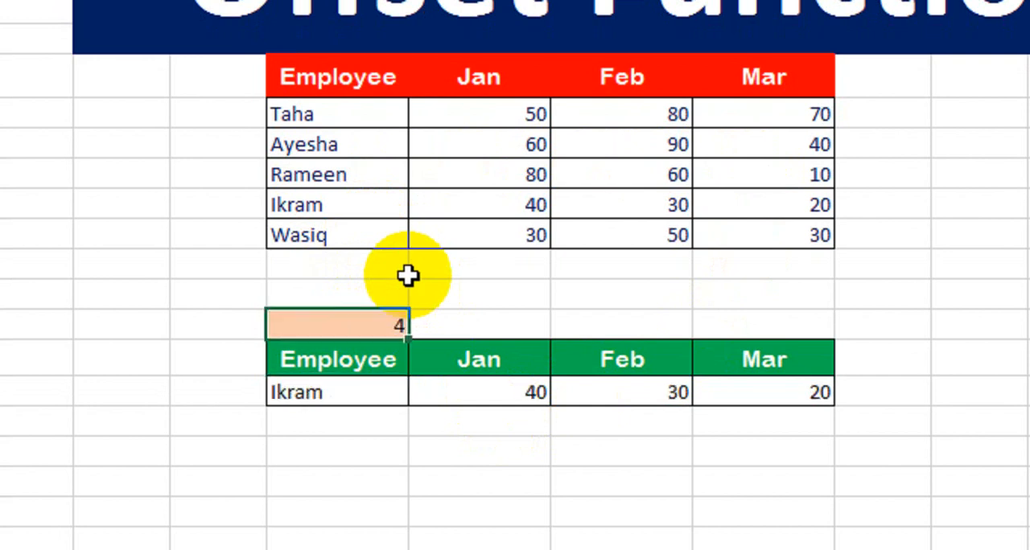
Test the green lookup row with a row offset of 0 in E15, ending with the offset set to 1
text(0)
key(Return)
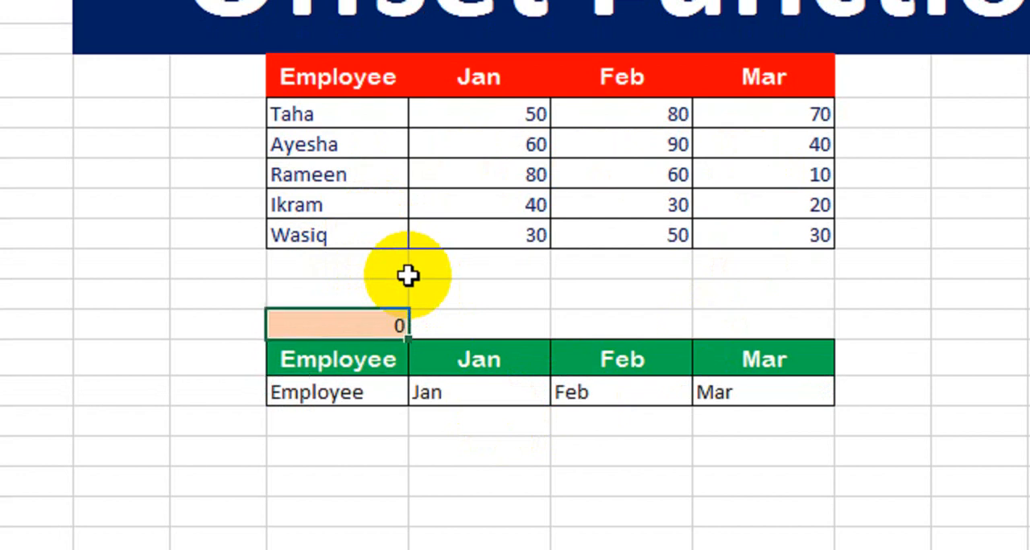
key(Return)
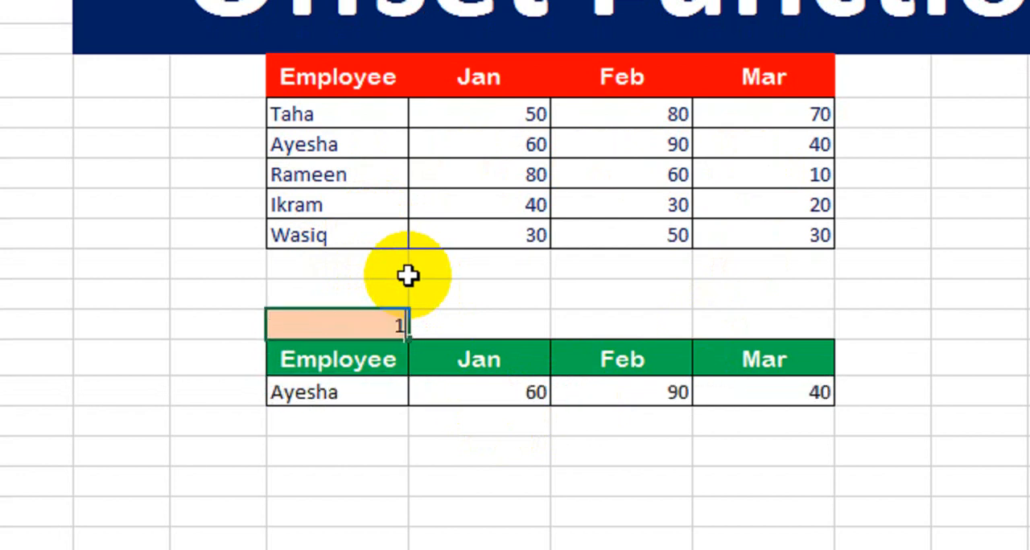
key(Return)
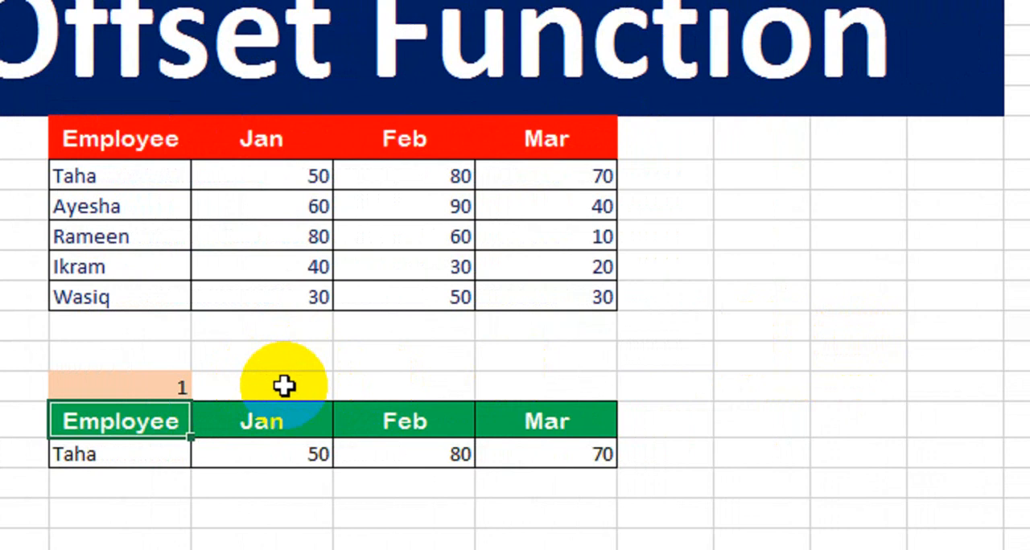
Copy the Jan to Mar headers and values without the Employee column, F7:H12, and paste them at K7
click(279, 137)
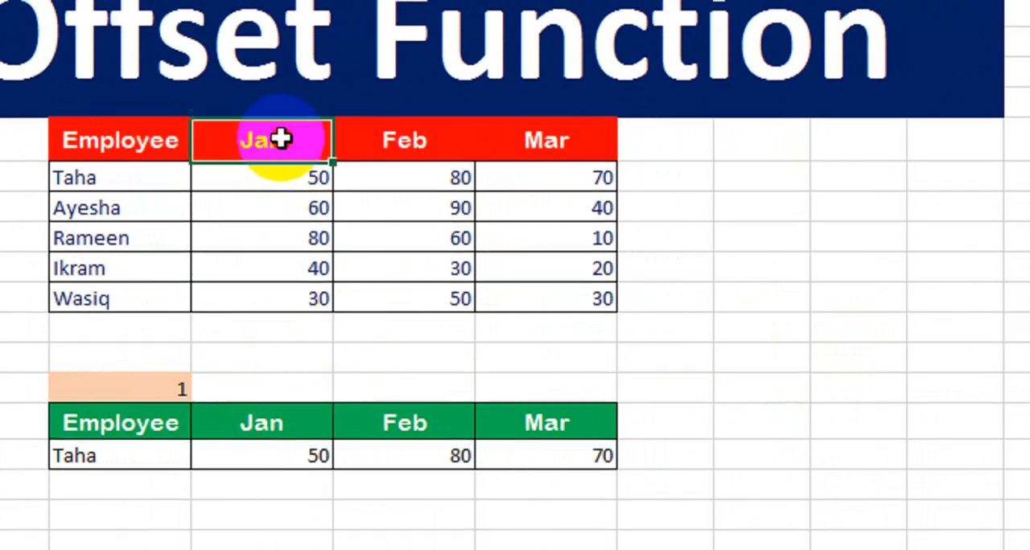
drag(279, 138, 550, 293)
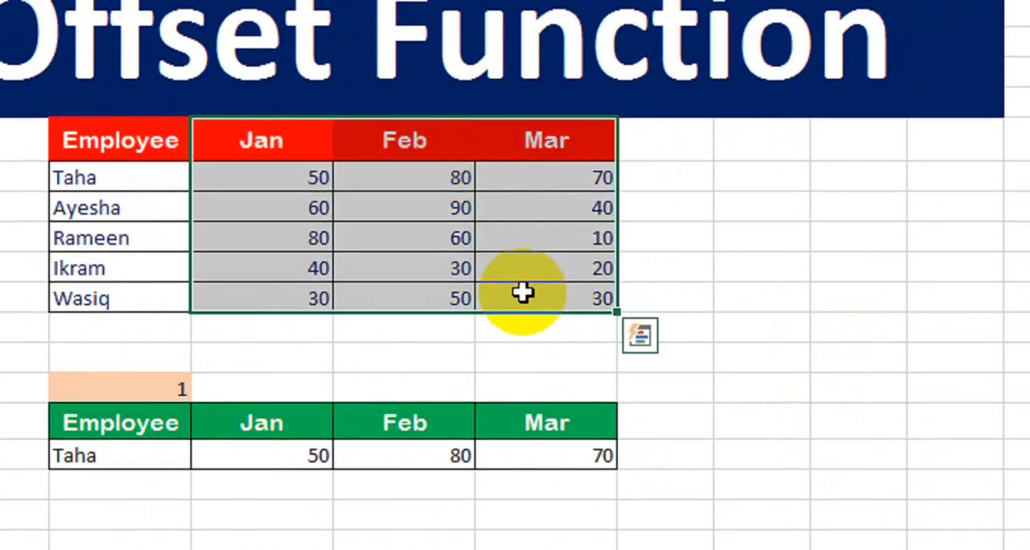
key(ctrl+c)
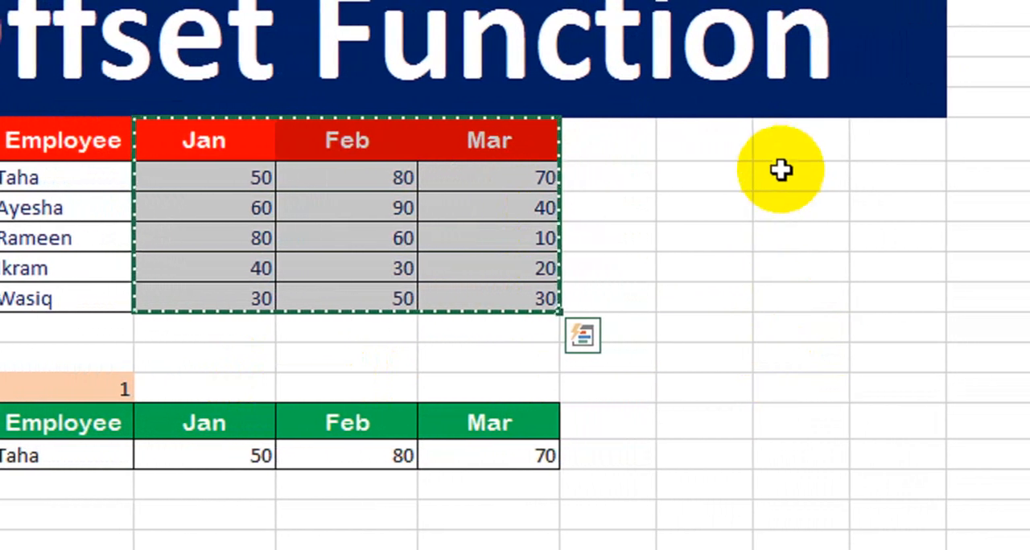
click(786, 148)
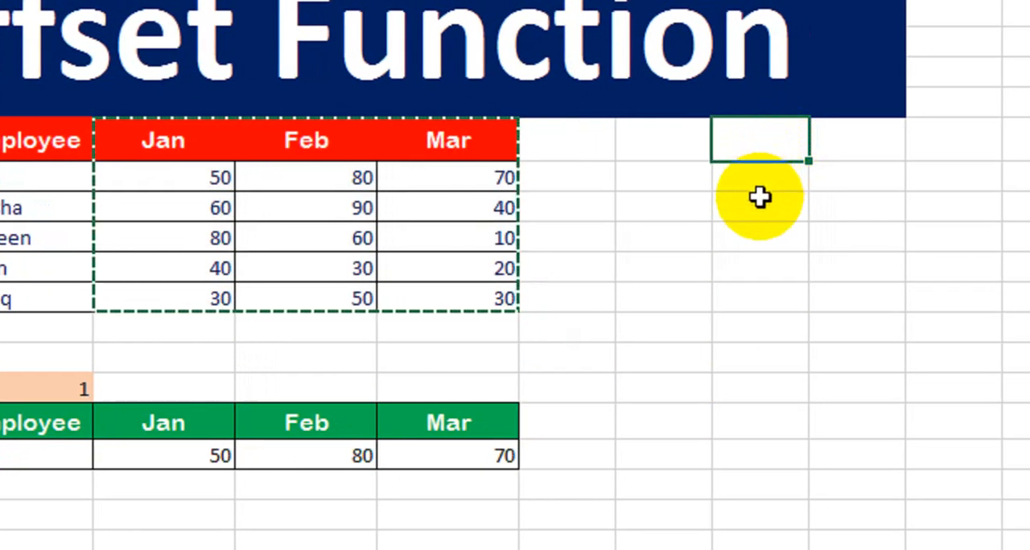
key(ctrl+v)
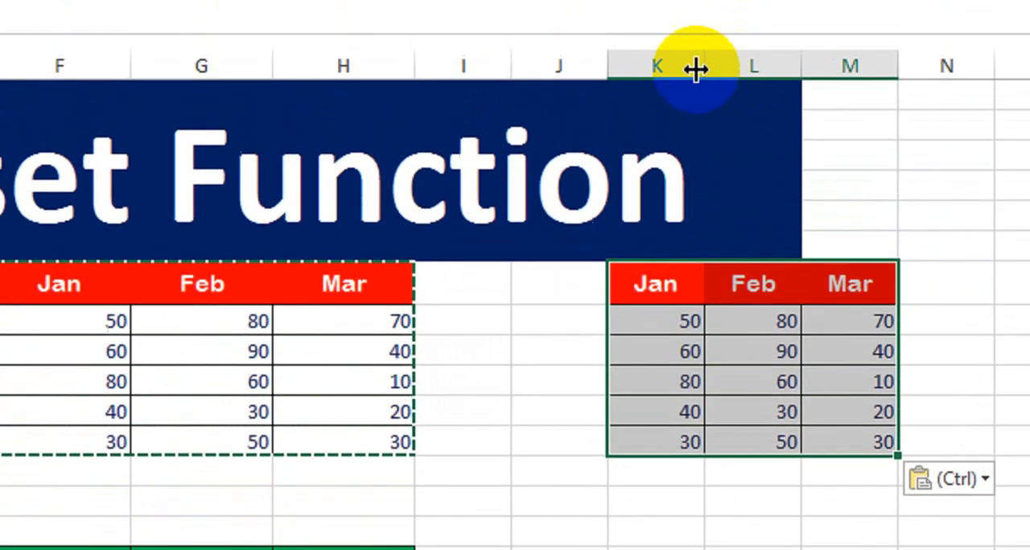
Widen columns K to M evenly under the pasted table and clear the copy selection
drag(695, 117, 774, 130)
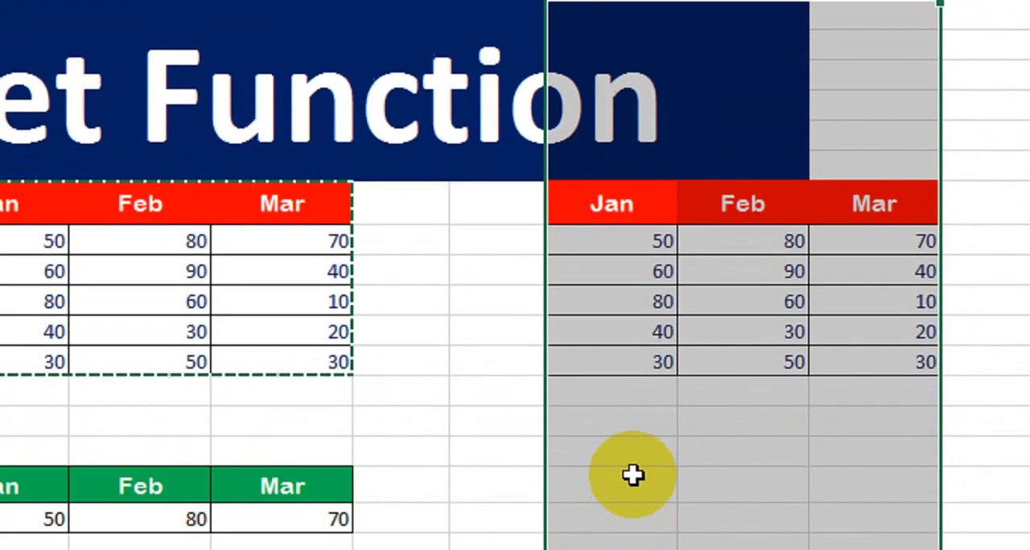
click(633, 475)
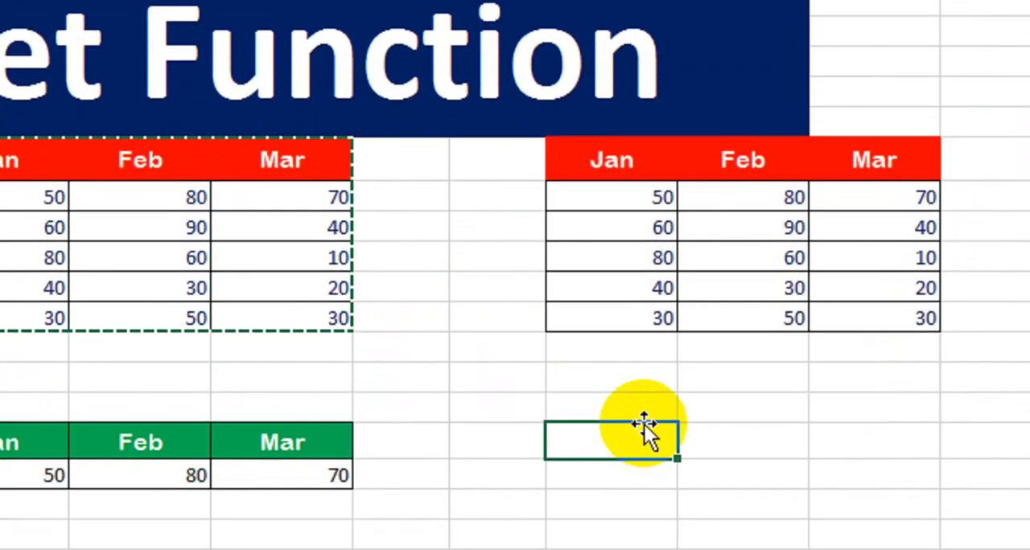
click(623, 448)
key(Escape)
click(621, 485)
click(620, 514)
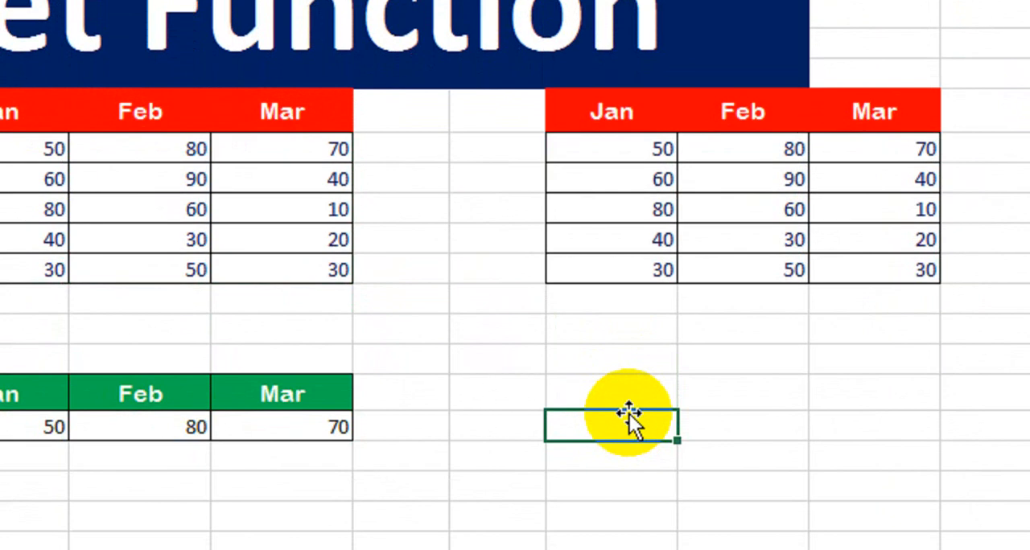
Add the labels Row and Column in K14:L14, bold white on blue, with borders on all cells of K14:L15
click(614, 336)
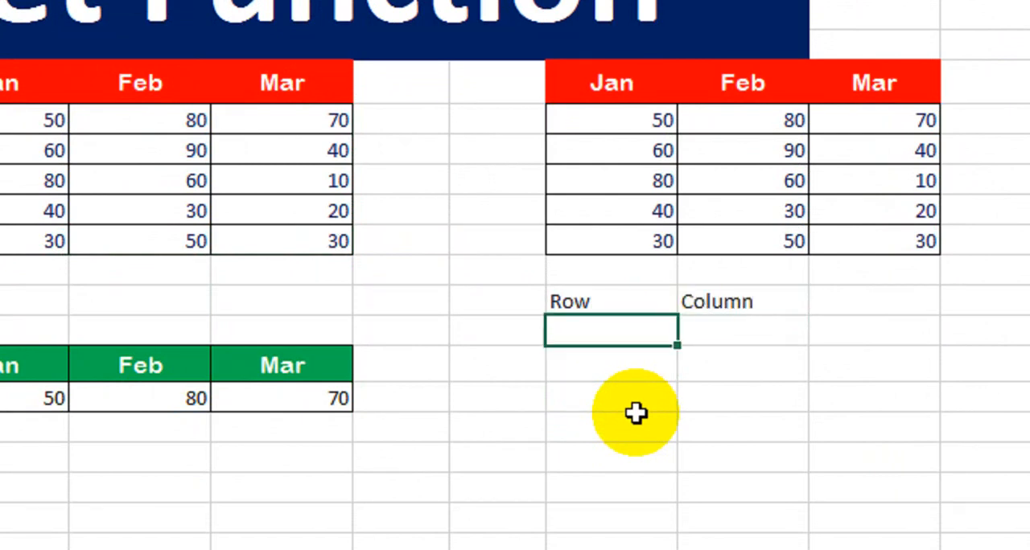
drag(628, 305, 773, 329)
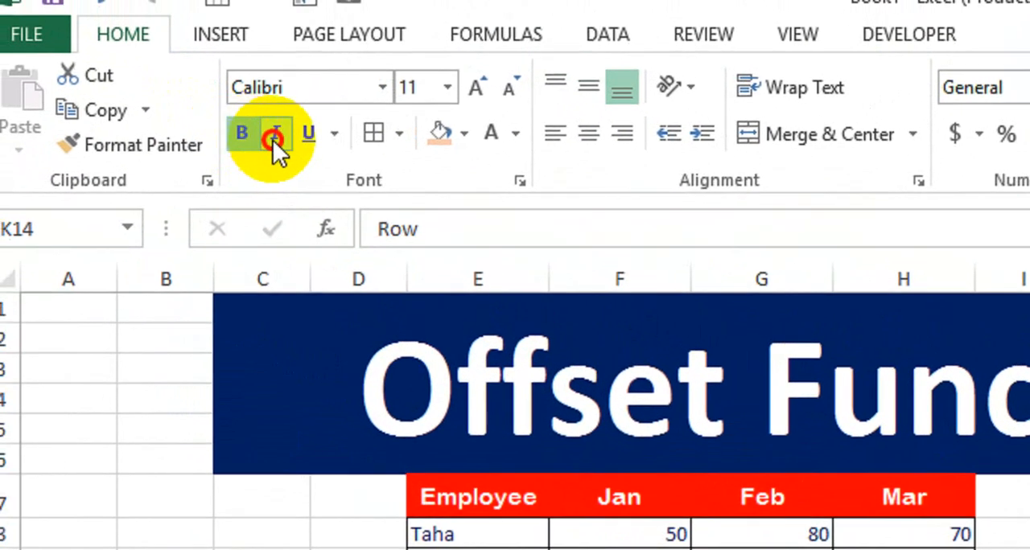
click(466, 134)
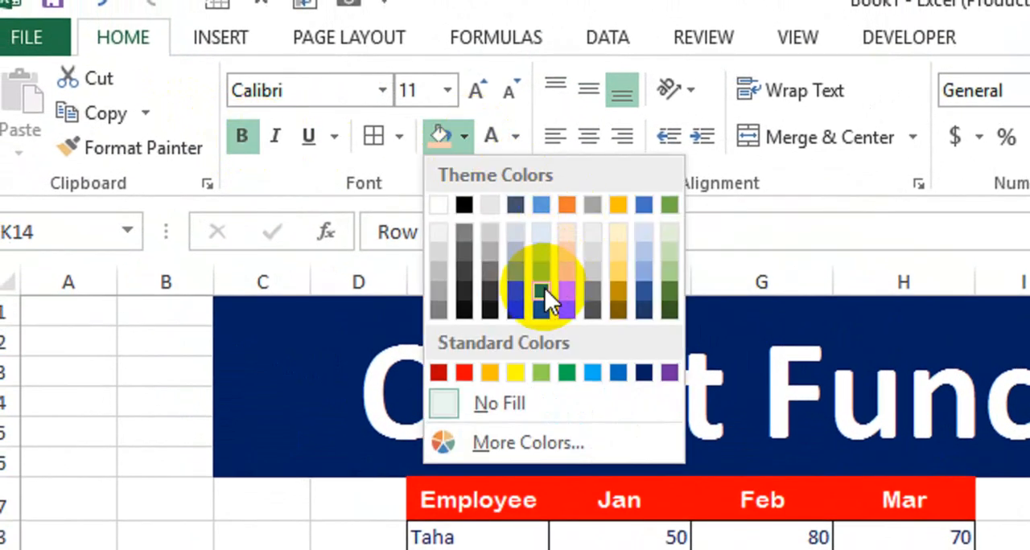
click(544, 290)
click(499, 140)
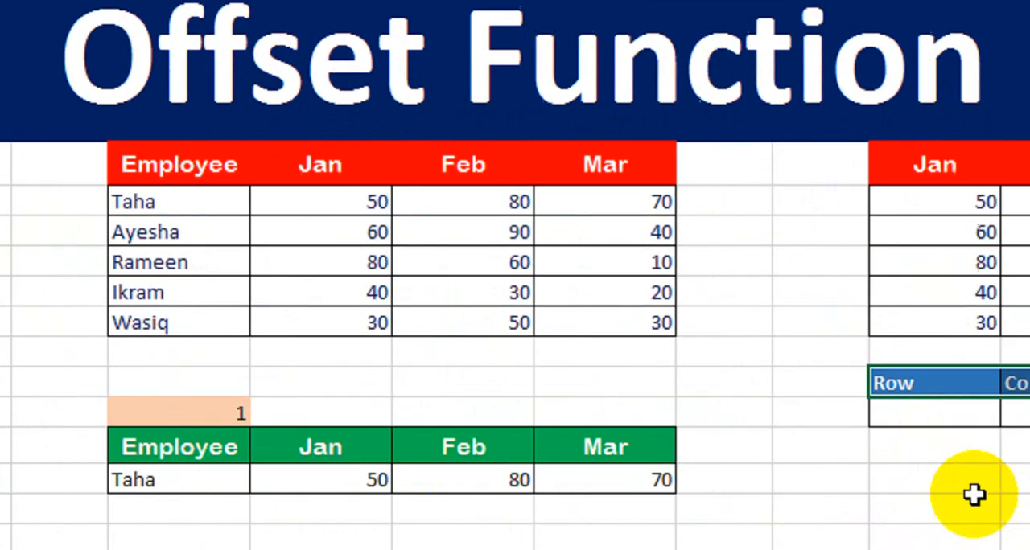
Enter the label Result in J17 and format it in bold white text on a red fill
click(974, 495)
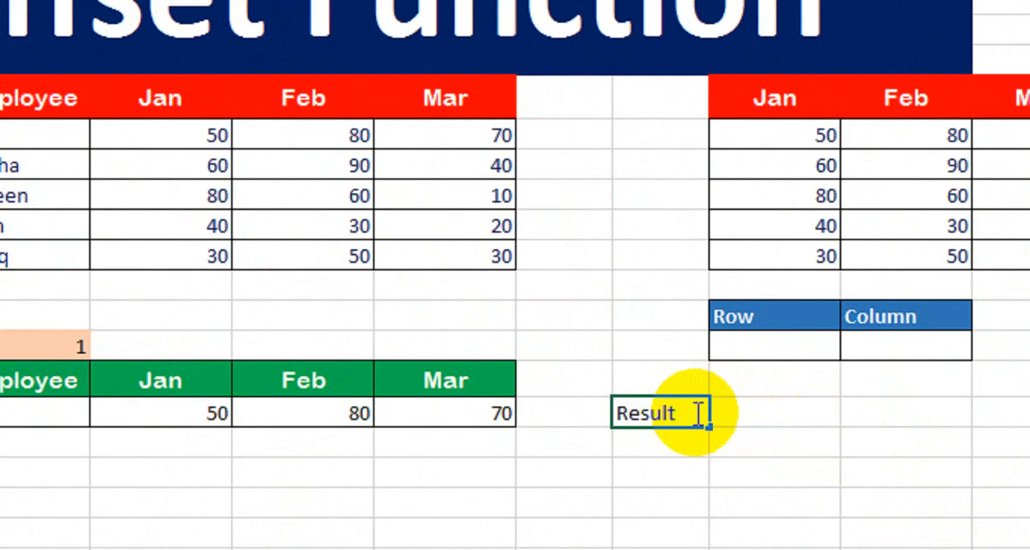
click(694, 414)
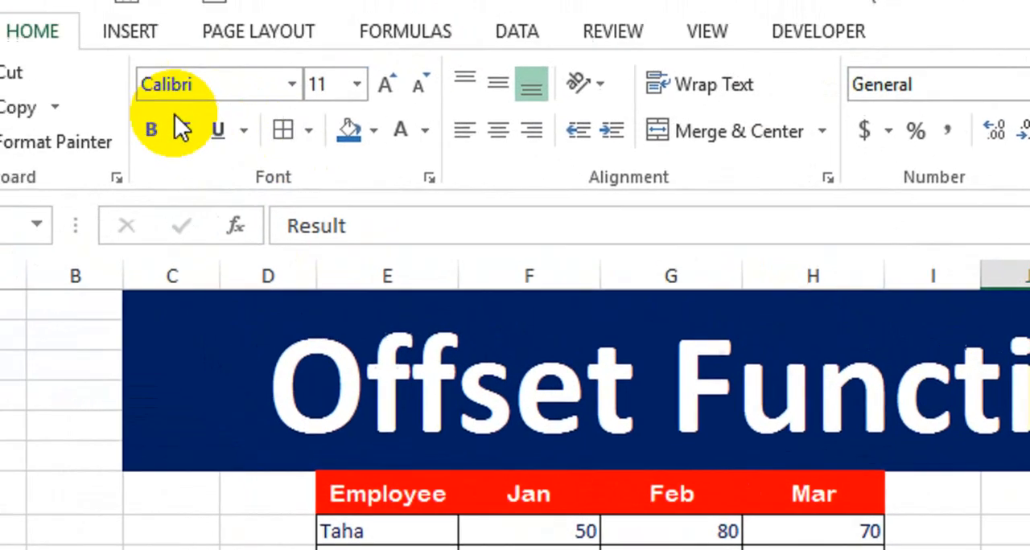
click(50, 63)
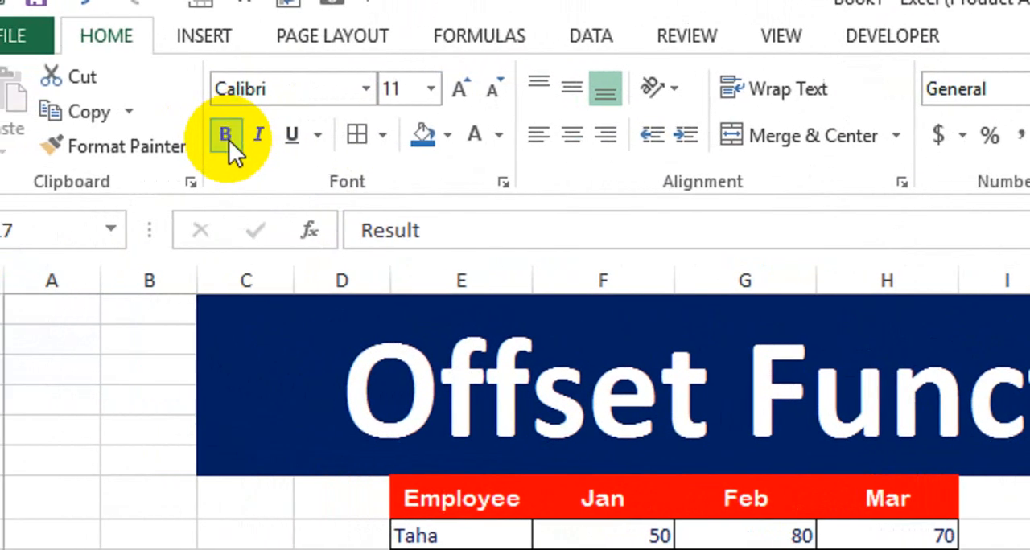
click(448, 138)
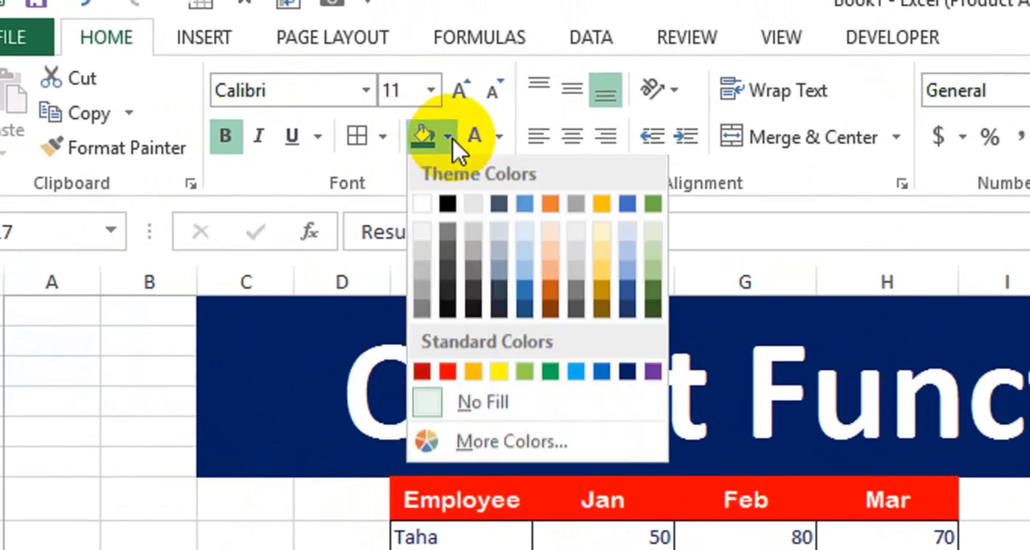
click(450, 372)
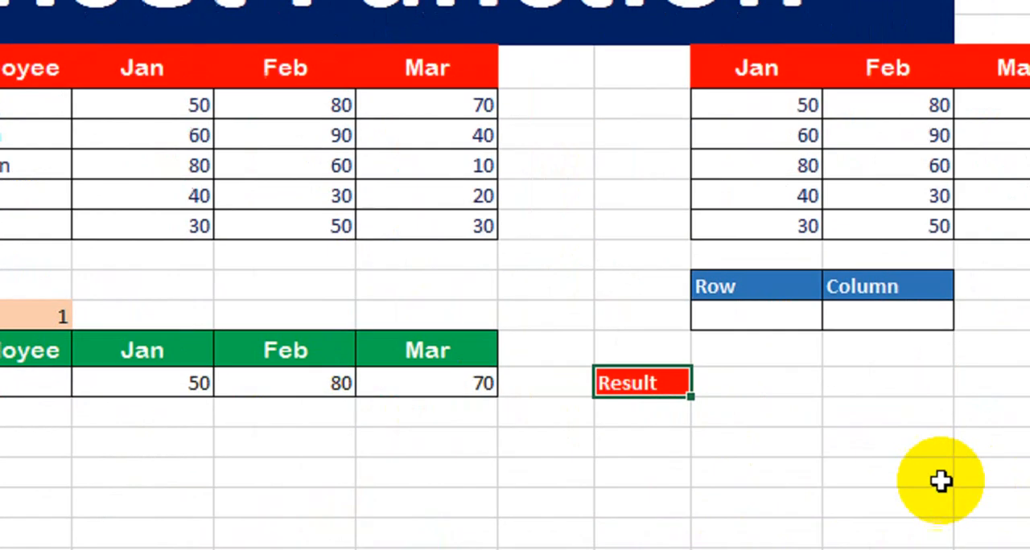
Add borders around all cells of the Result label and the empty cell beside it, J17:K17
click(810, 440)
drag(656, 382, 728, 382)
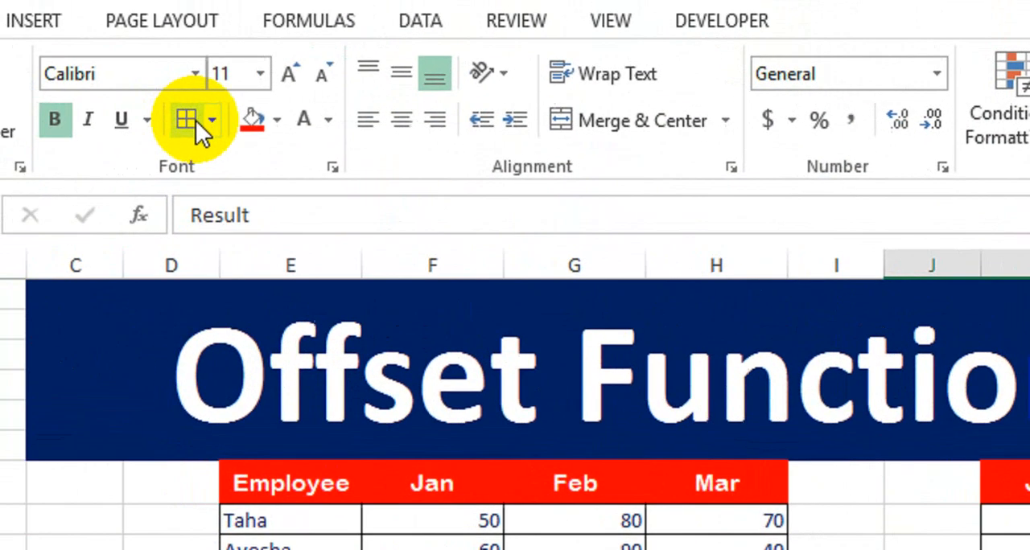
click(55, 66)
click(882, 428)
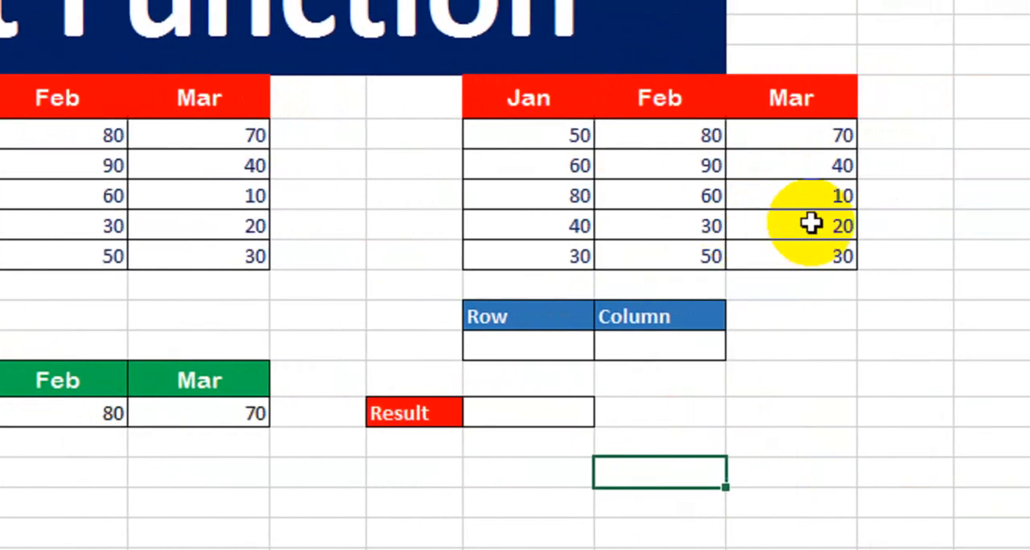
Enter =OFFSET(K7,K15,L15) in K17 beside the Result label
click(782, 200)
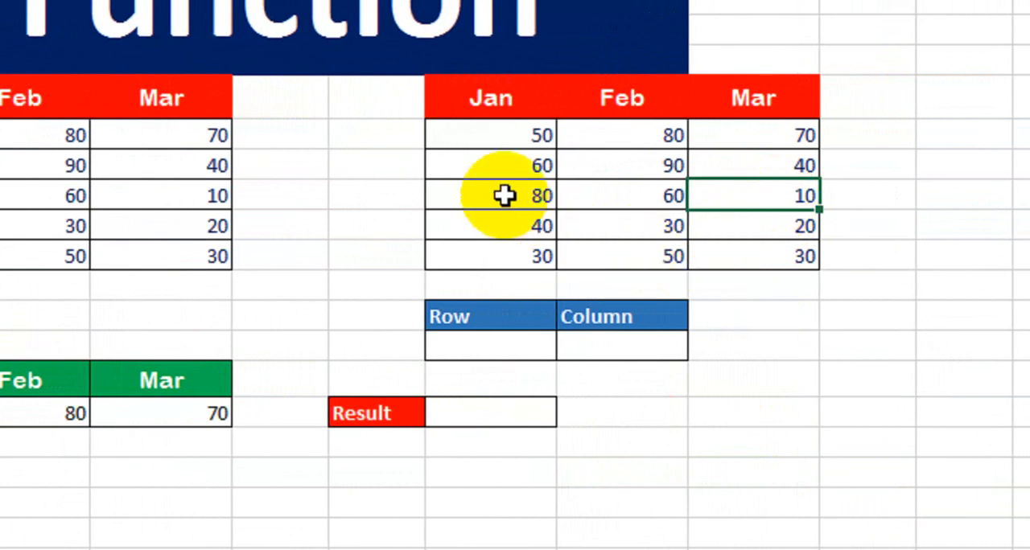
click(483, 414)
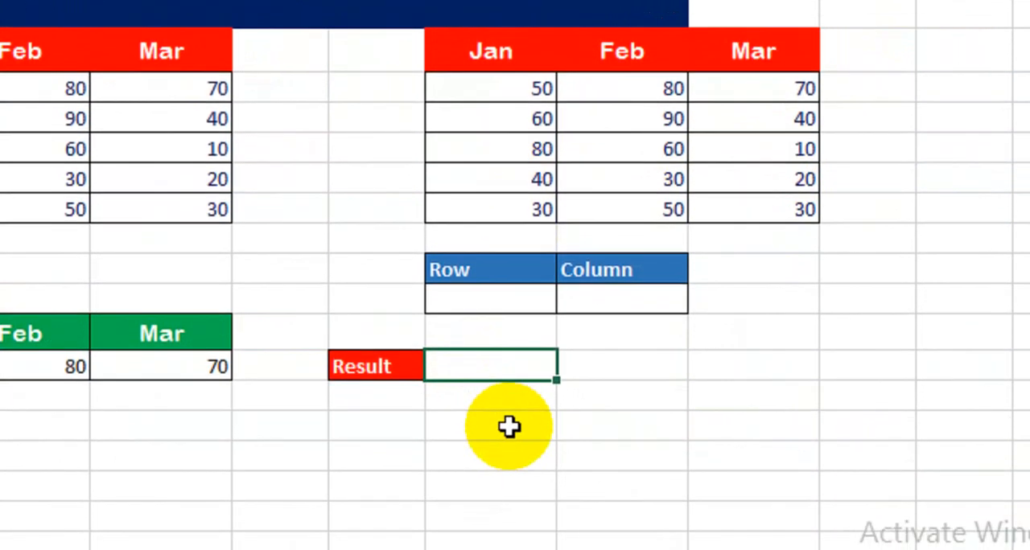
text(=off)
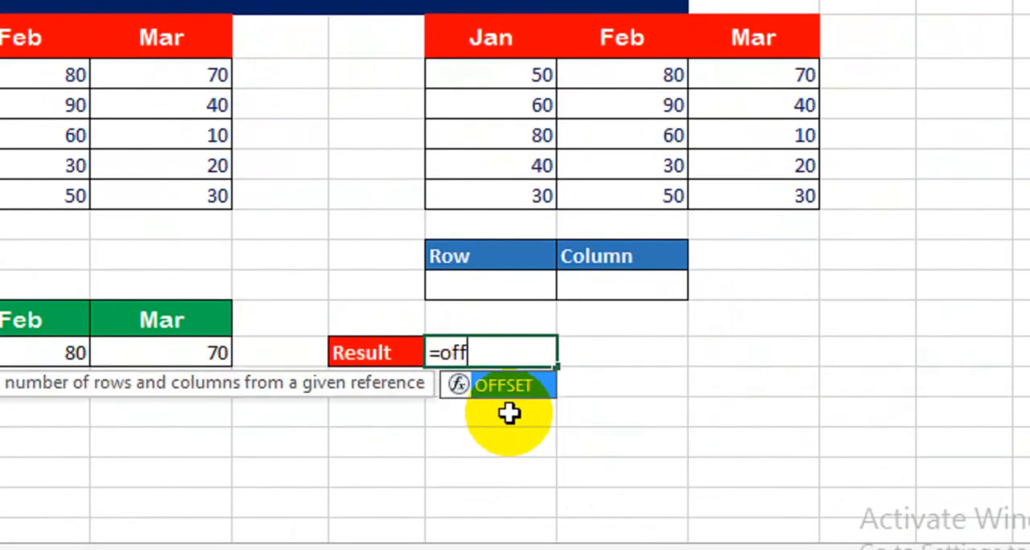
key(Tab)
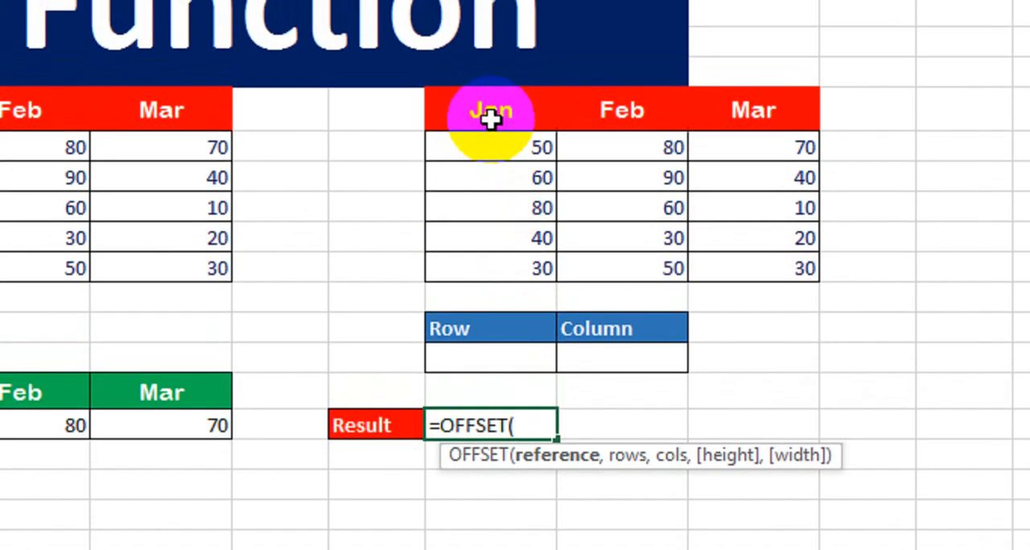
click(490, 117)
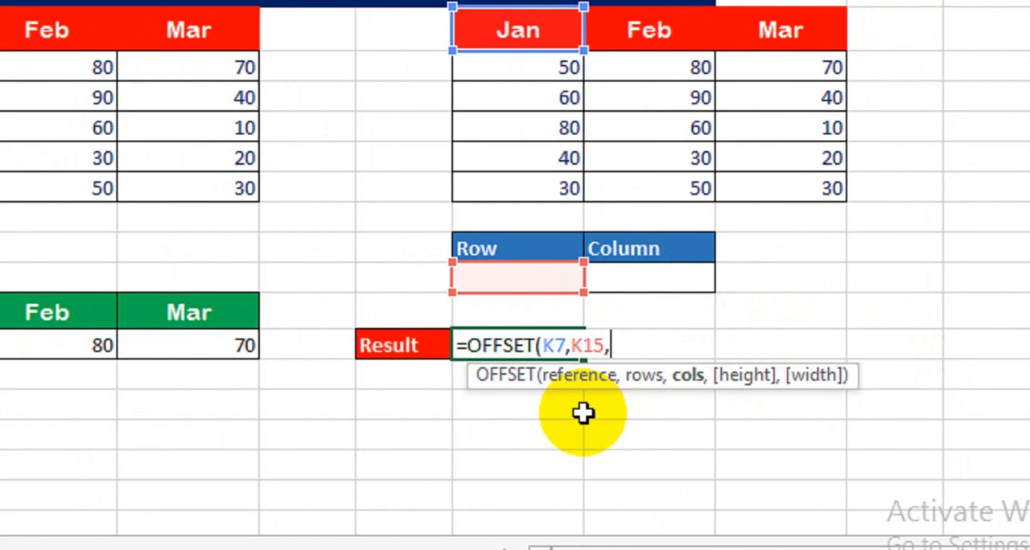
click(625, 279)
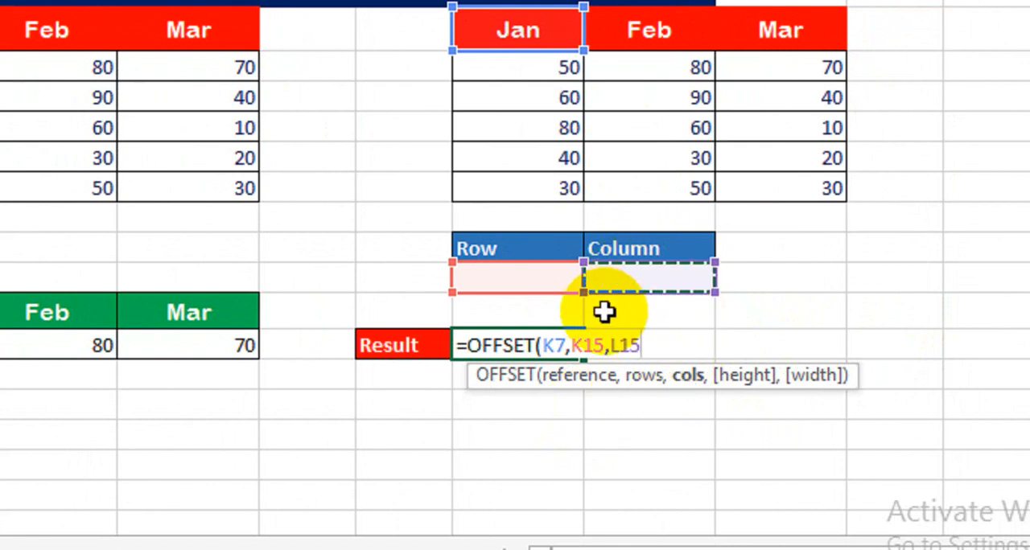
text())
key(Return)
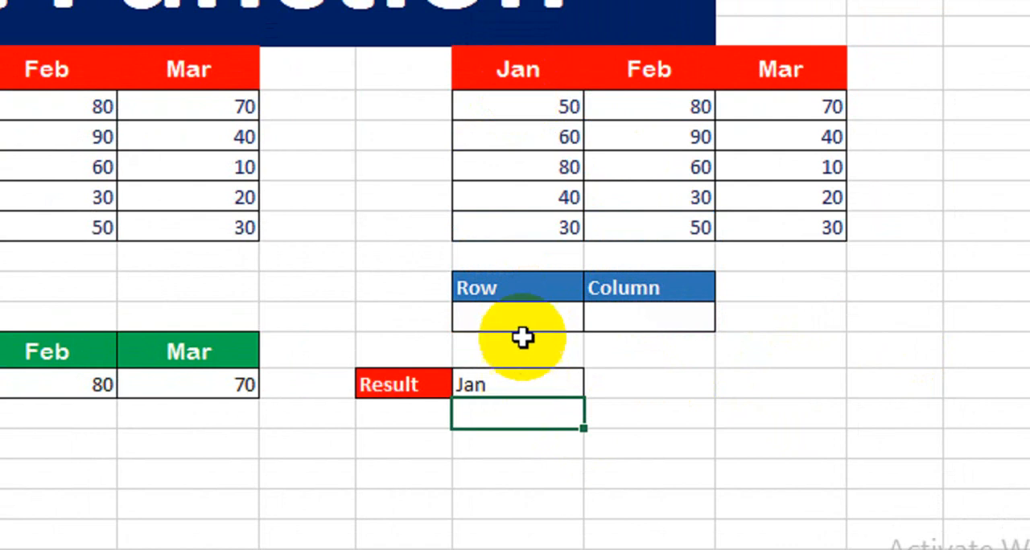
Set the Row input in K15 to 3 and test the Column input in L15 with 3 and then 2, checking against the table
click(524, 279)
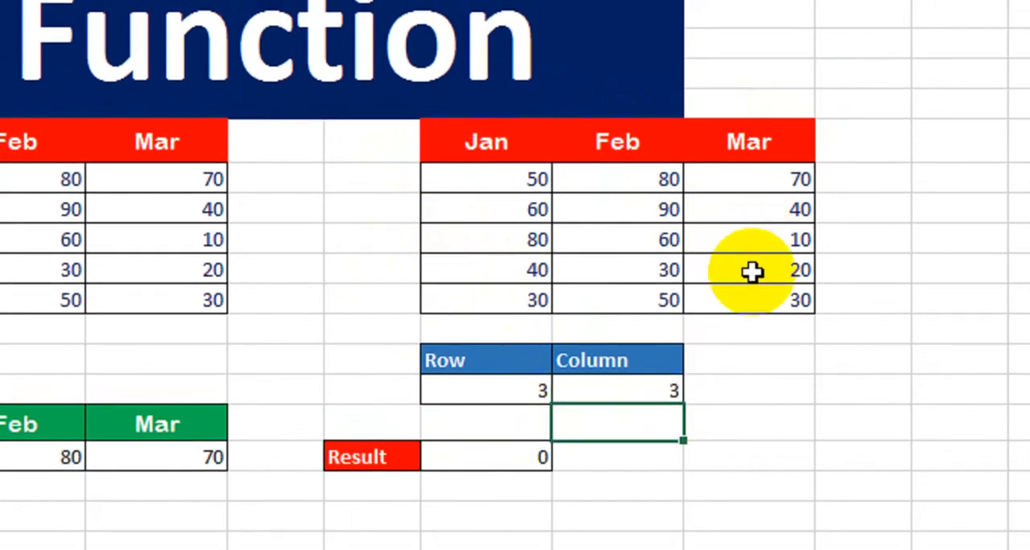
click(492, 143)
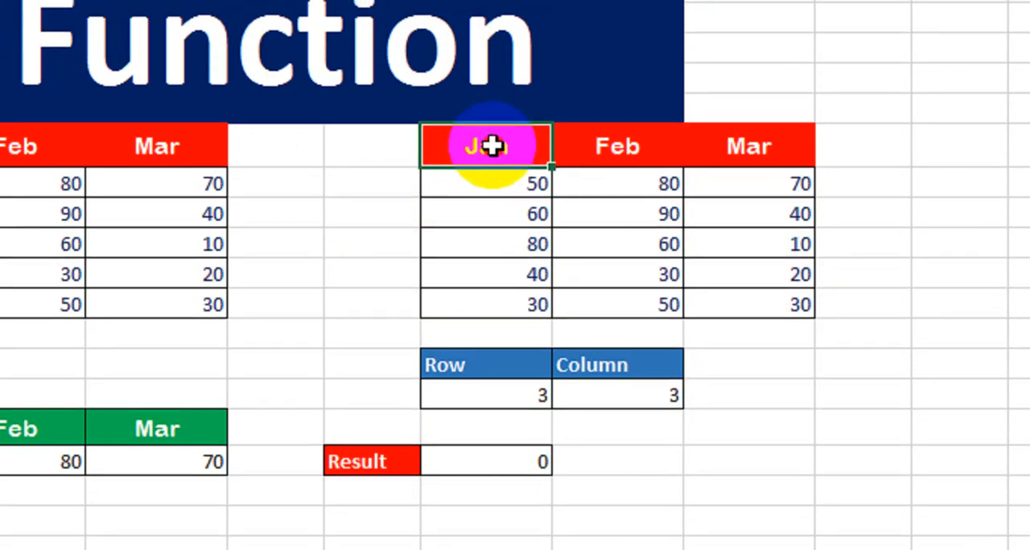
drag(493, 144, 490, 296)
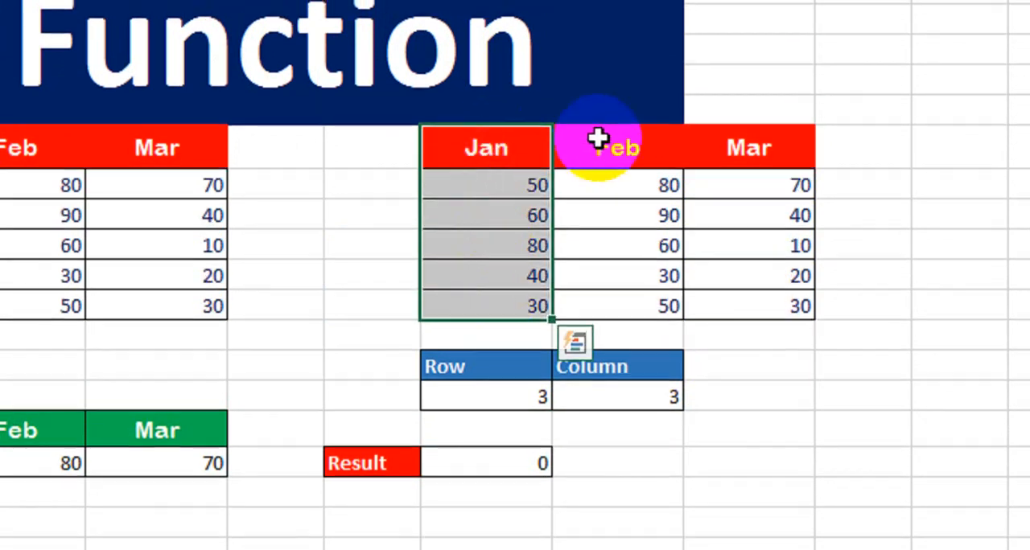
drag(595, 138, 591, 272)
click(724, 139)
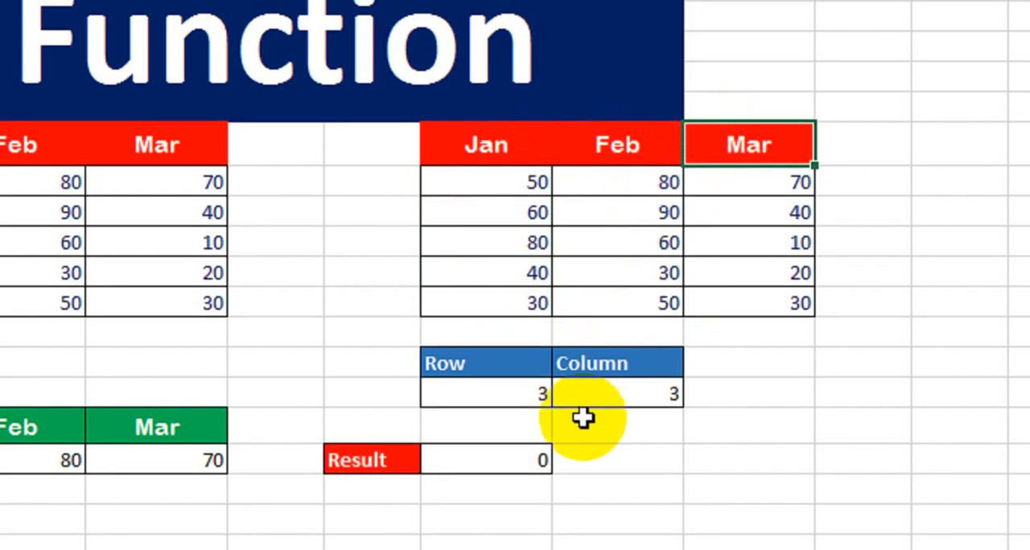
click(619, 372)
text(2)
key(Return)
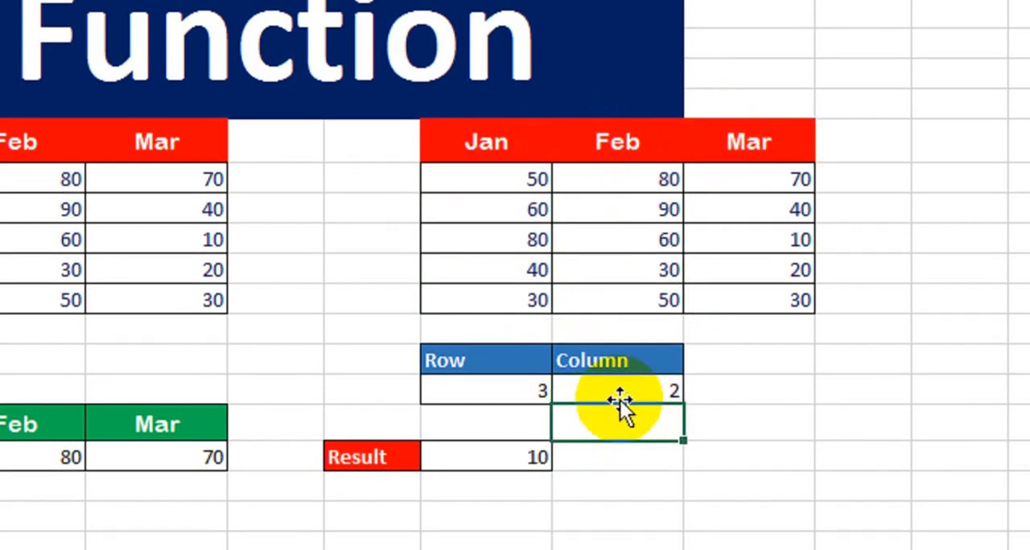
click(761, 243)
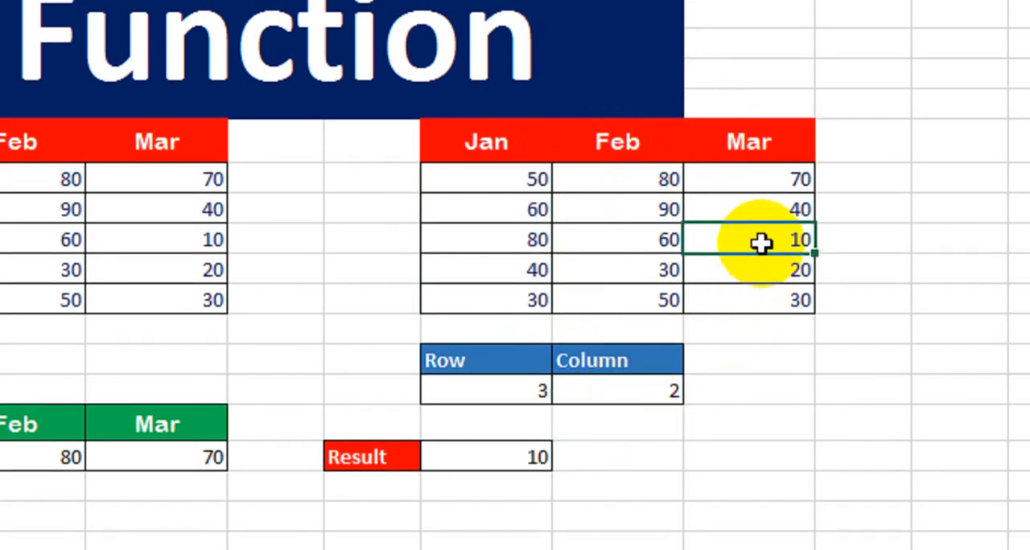
Change the OFFSET reference in K17 to J7 so the formula reads =OFFSET(J7,K15,L15)
double_click(485, 457)
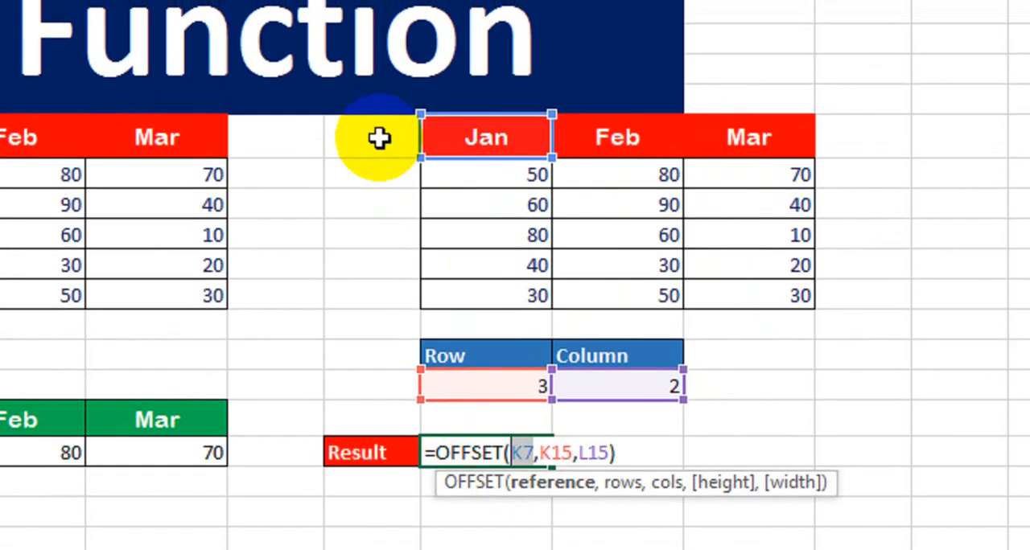
click(378, 91)
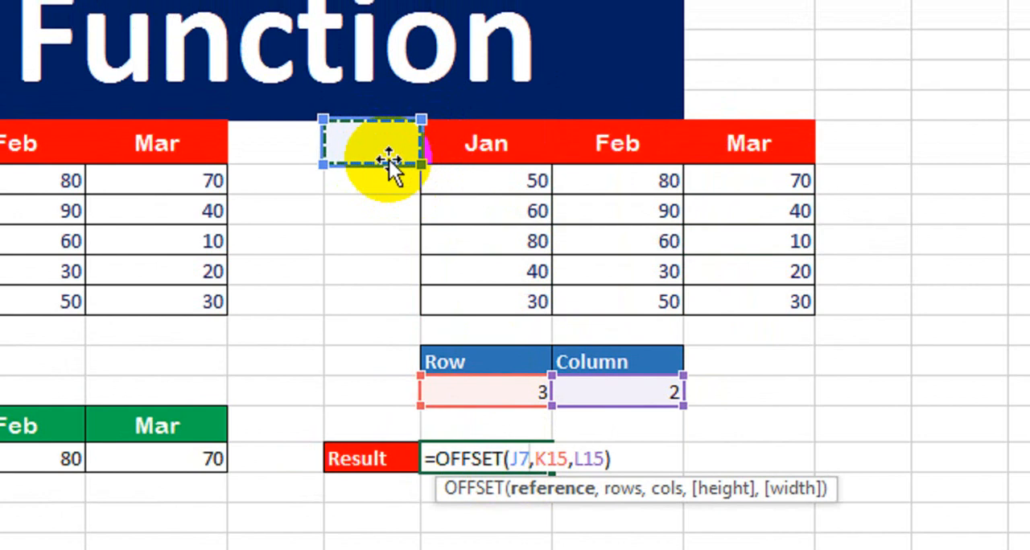
key(Return)
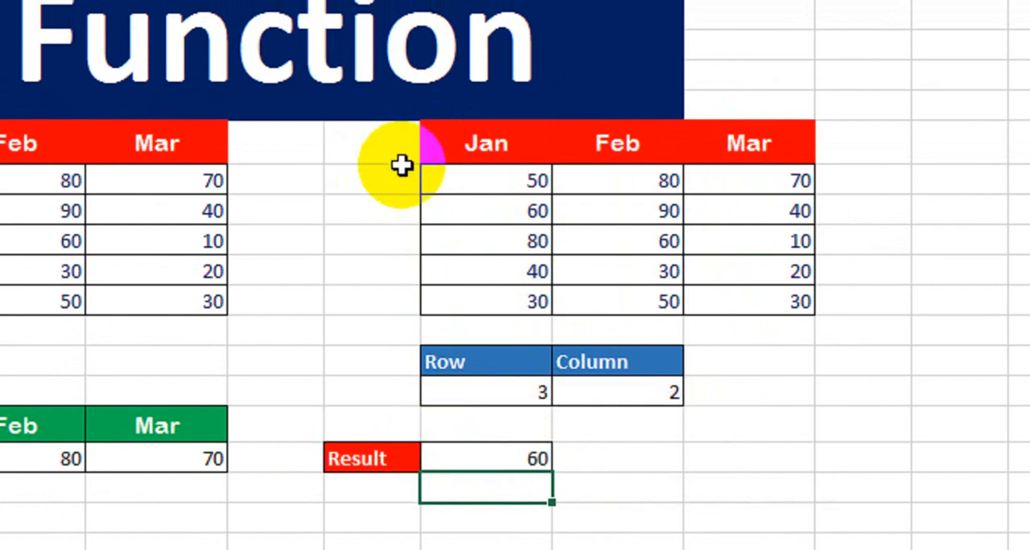
Examine how rows and columns are counted from J7 across the Jan, Feb and Mar table
drag(383, 150, 743, 138)
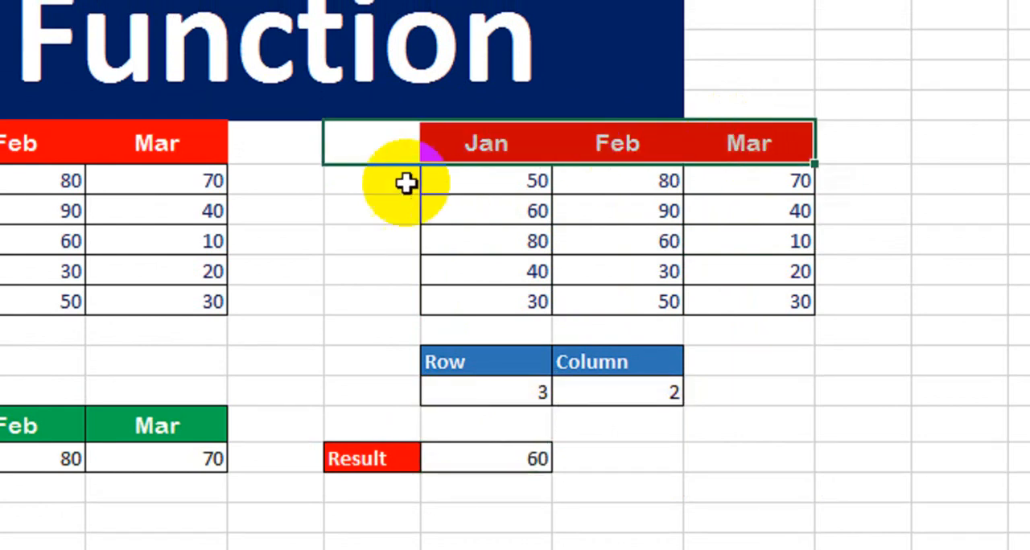
drag(405, 185, 773, 185)
drag(400, 218, 644, 218)
drag(370, 241, 644, 241)
drag(395, 259, 436, 287)
drag(378, 299, 540, 298)
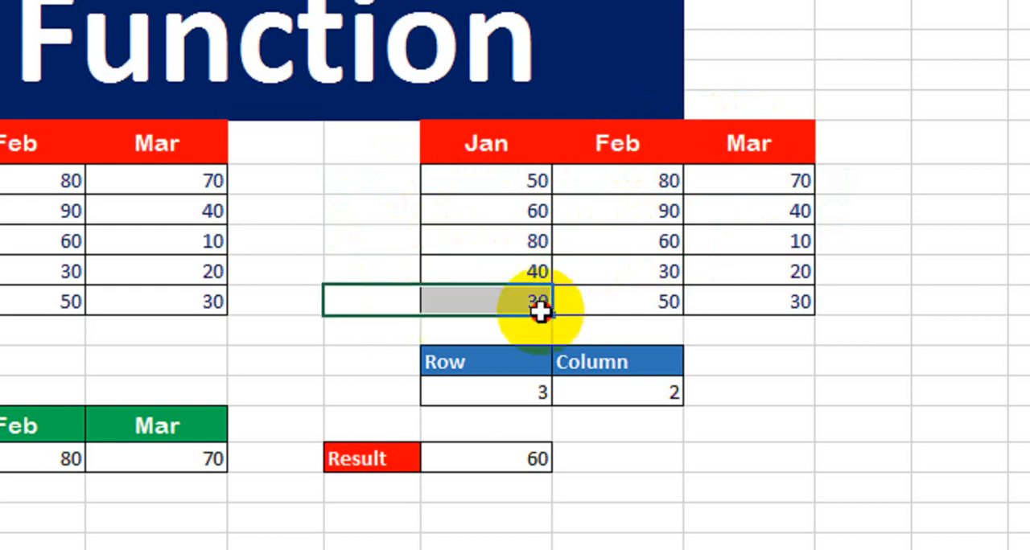
click(405, 143)
drag(389, 202, 374, 309)
drag(483, 151, 488, 282)
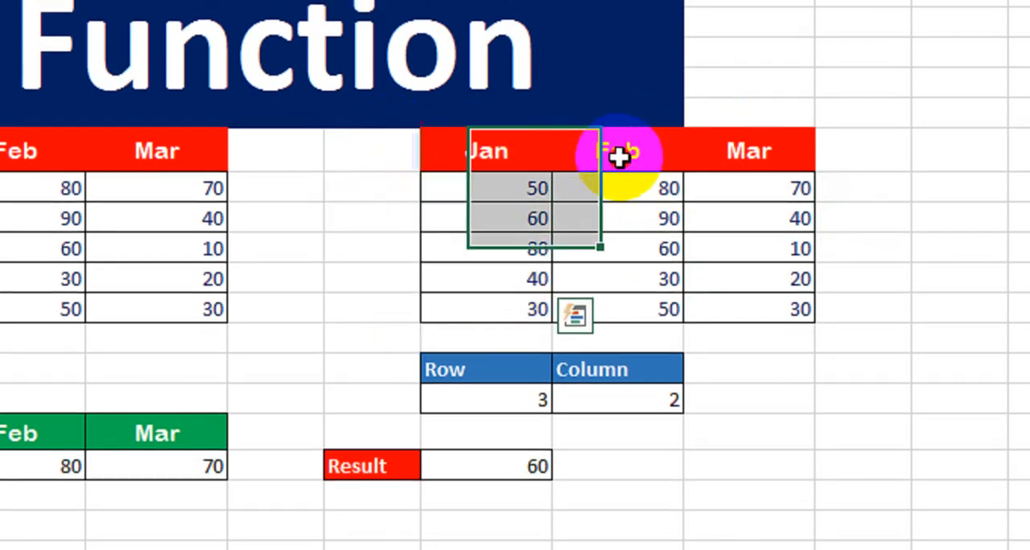
drag(616, 153, 616, 282)
drag(739, 146, 744, 279)
Test the Column input in L15 with 3 and check the Result against the table
click(572, 400)
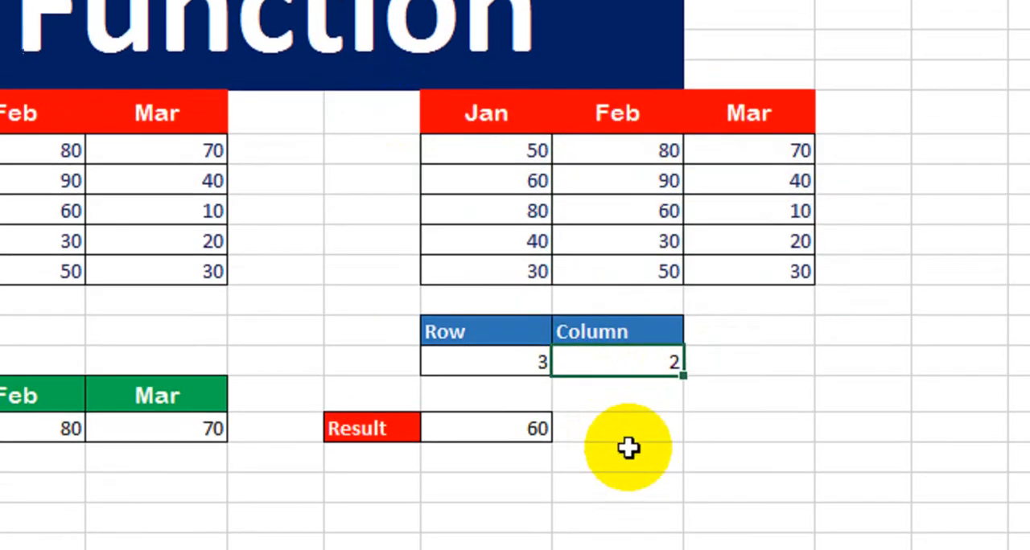
key(F2)
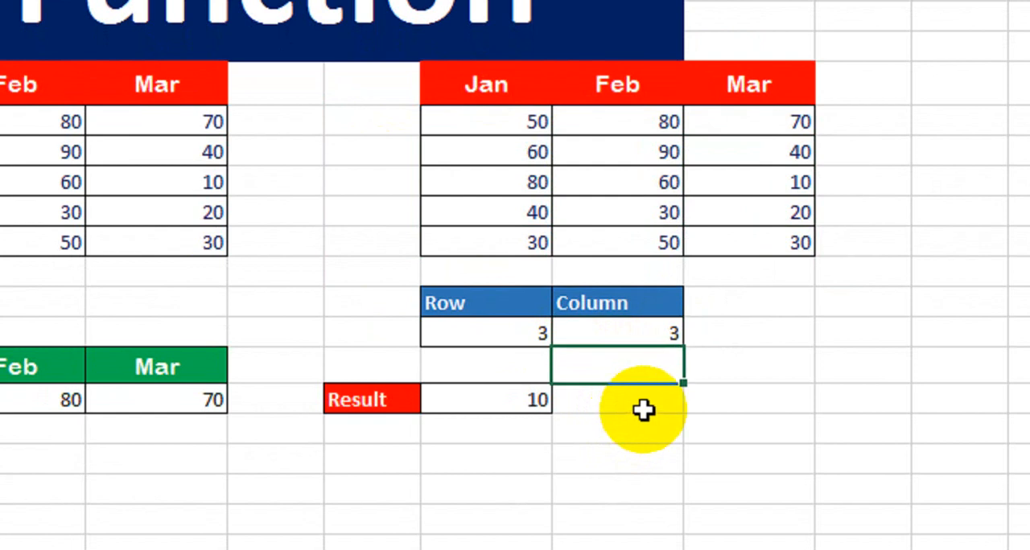
click(658, 213)
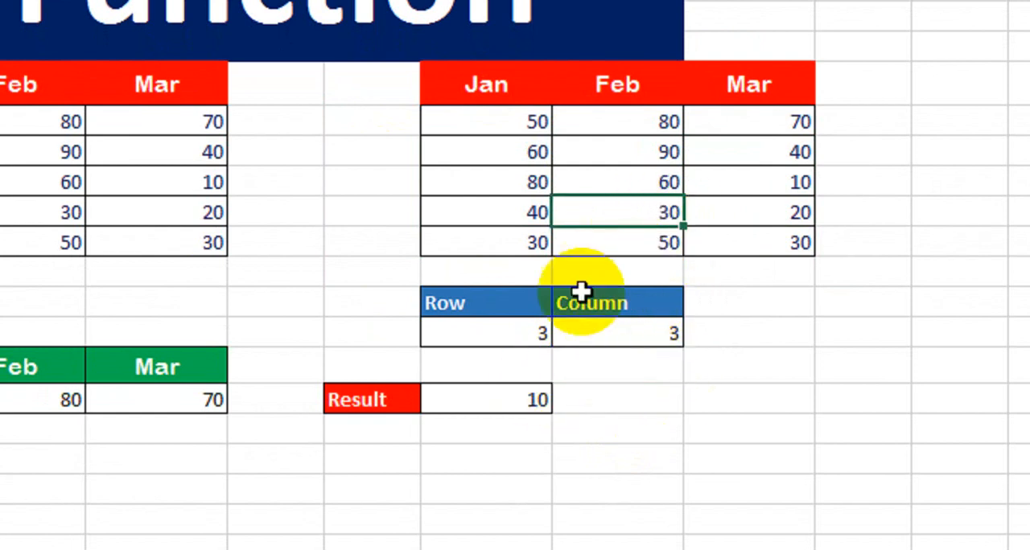
drag(408, 127, 612, 139)
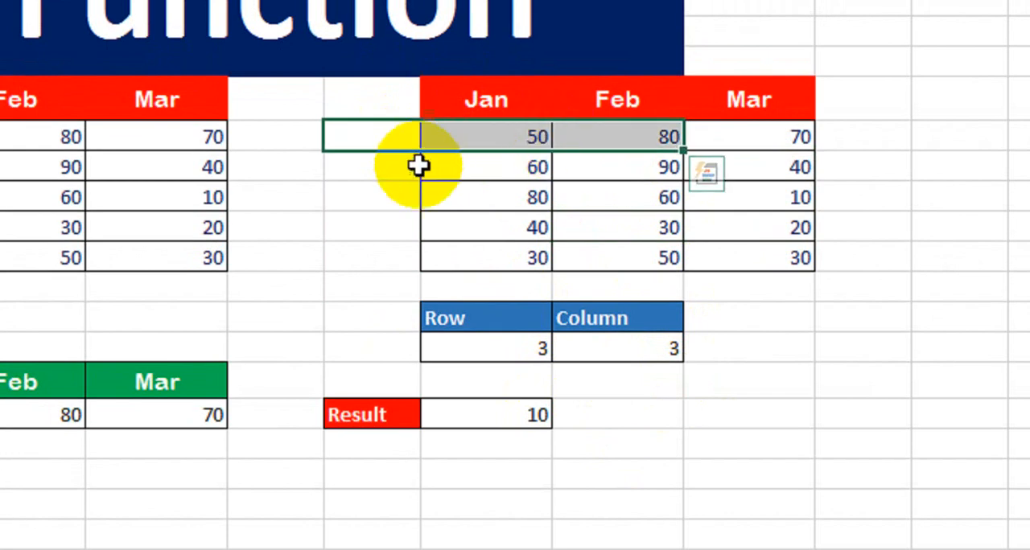
Set the Row input in K15 to 4 and the Column input in L15 to 2, checking the Result against the table
click(478, 347)
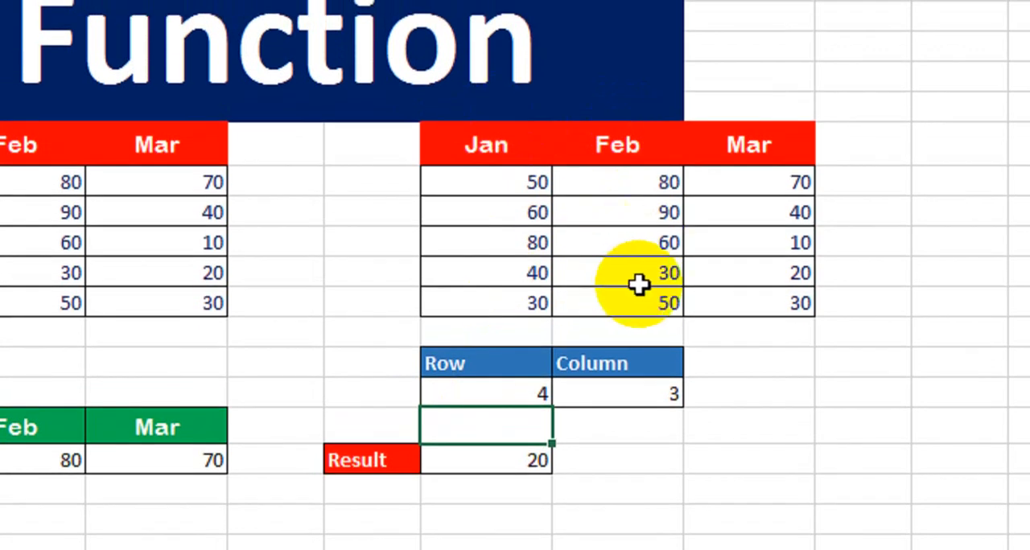
click(646, 384)
text(2)
key(Return)
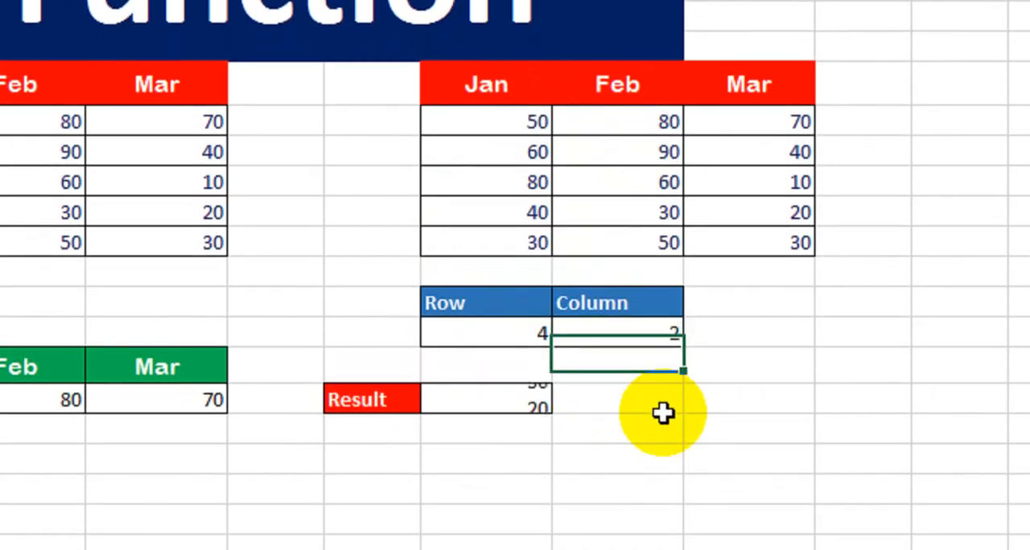
key(Up)
key(Up)
key(Up)
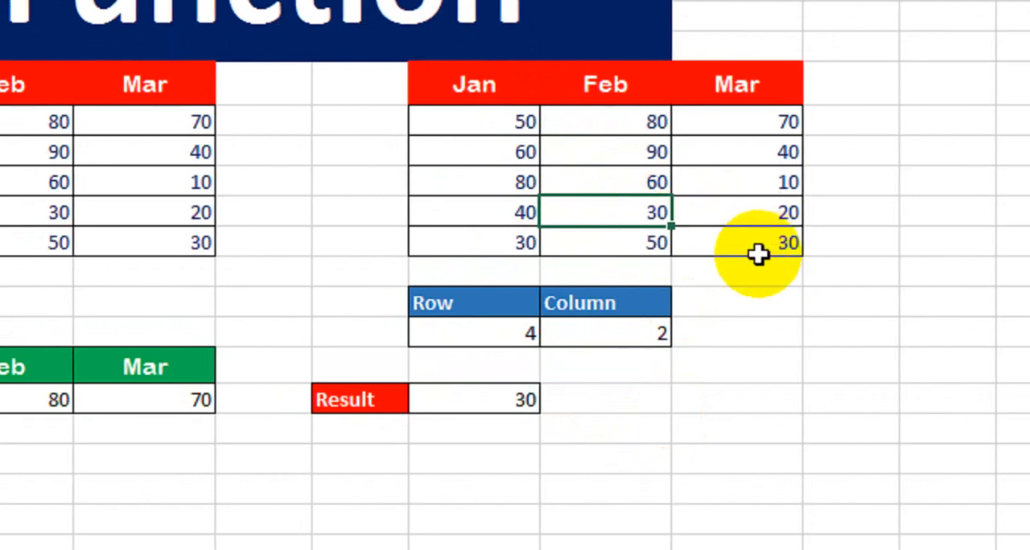
click(673, 251)
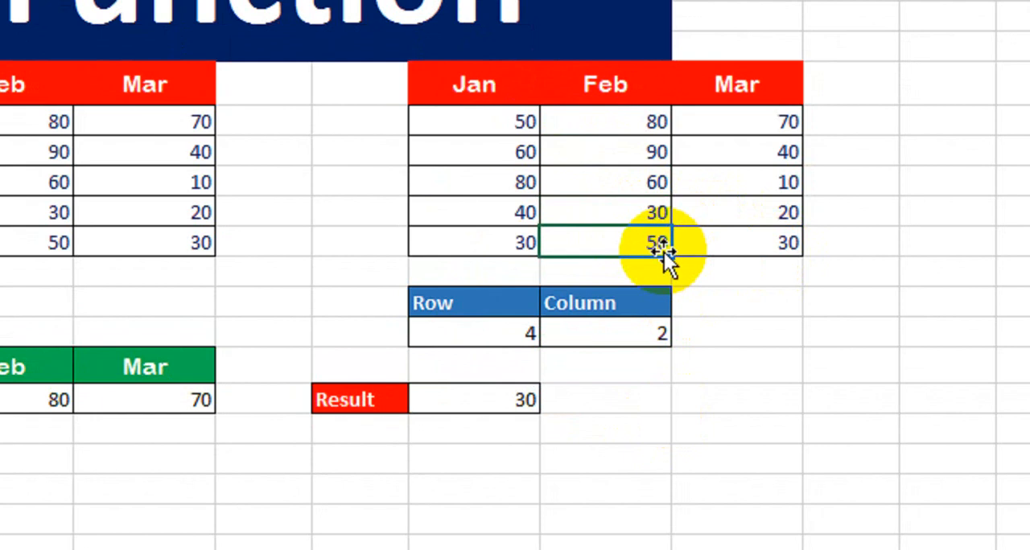
click(507, 342)
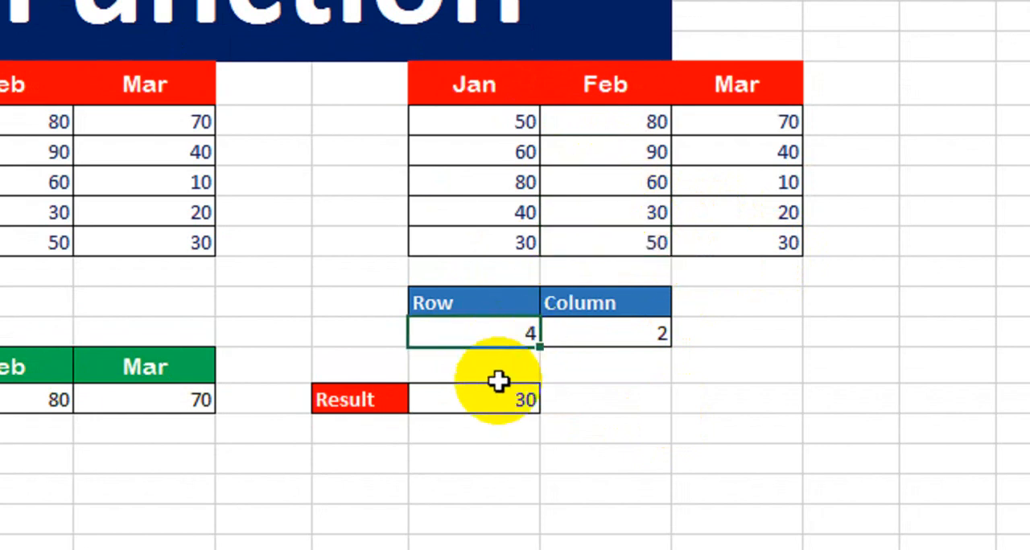